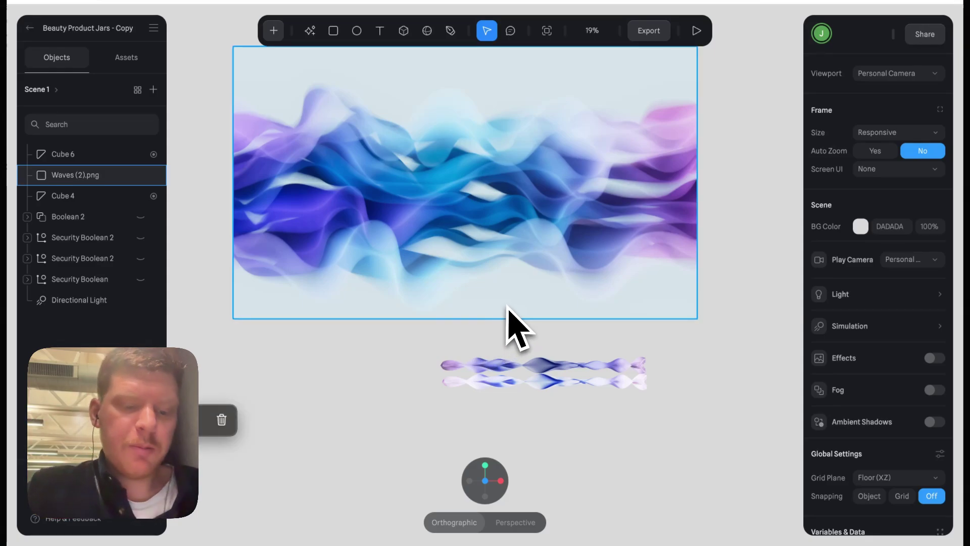
Preview the finished wave scene in play mode and look over the Waves (2).png reference image.
left_click(696, 31)
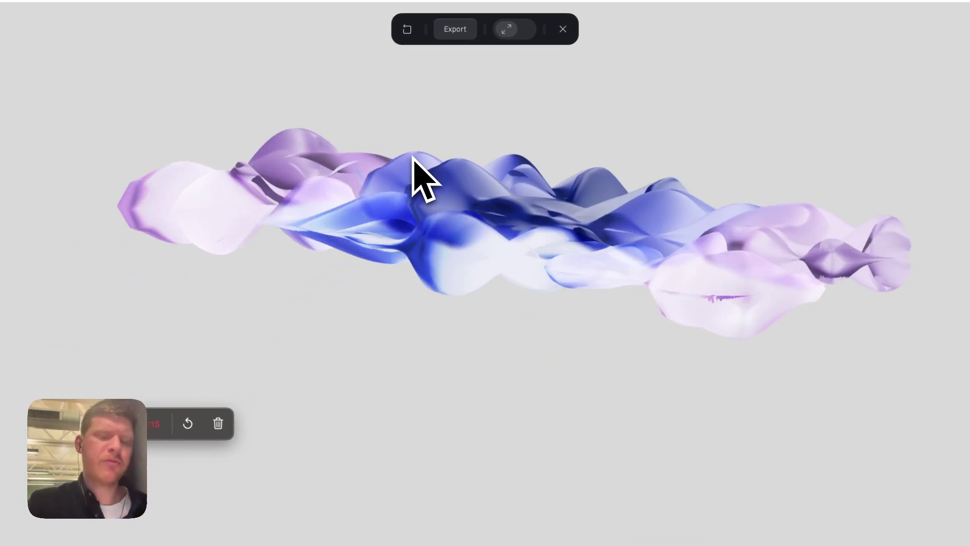
left_click(562, 29)
left_click(556, 198)
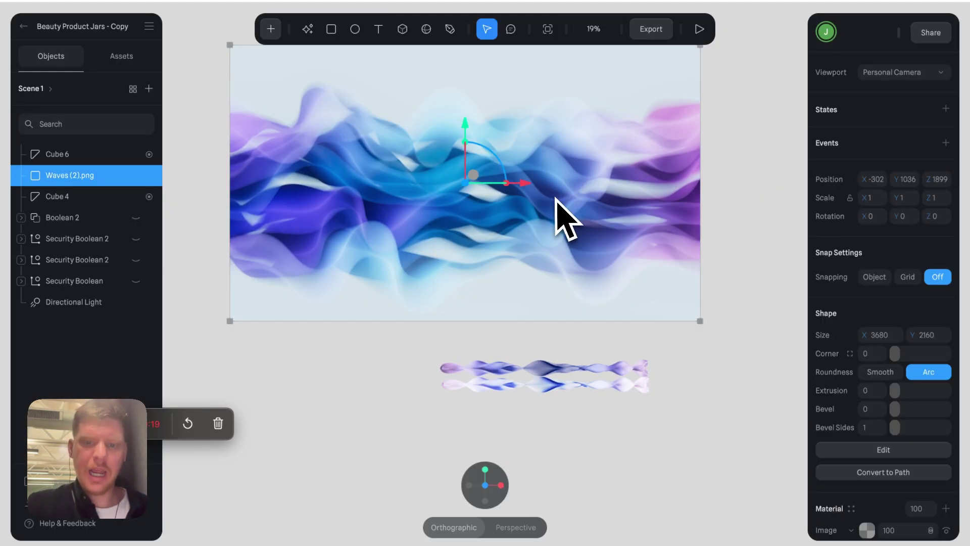
scroll(596, 344, "up", 2)
left_click_drag(619, 335, 658, 283)
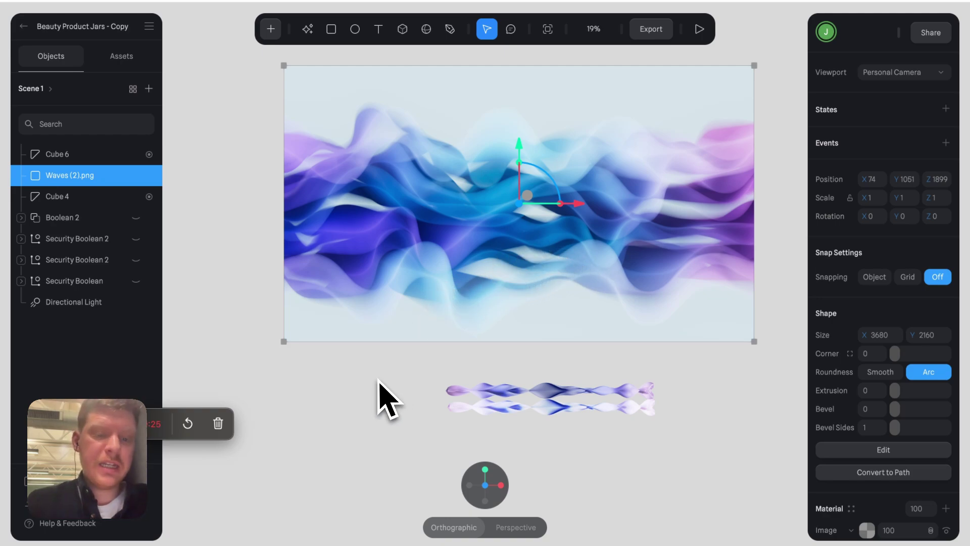
Leave the example project for a new untitled file and delete its default rectangle.
left_click(379, 396)
left_click(22, 28)
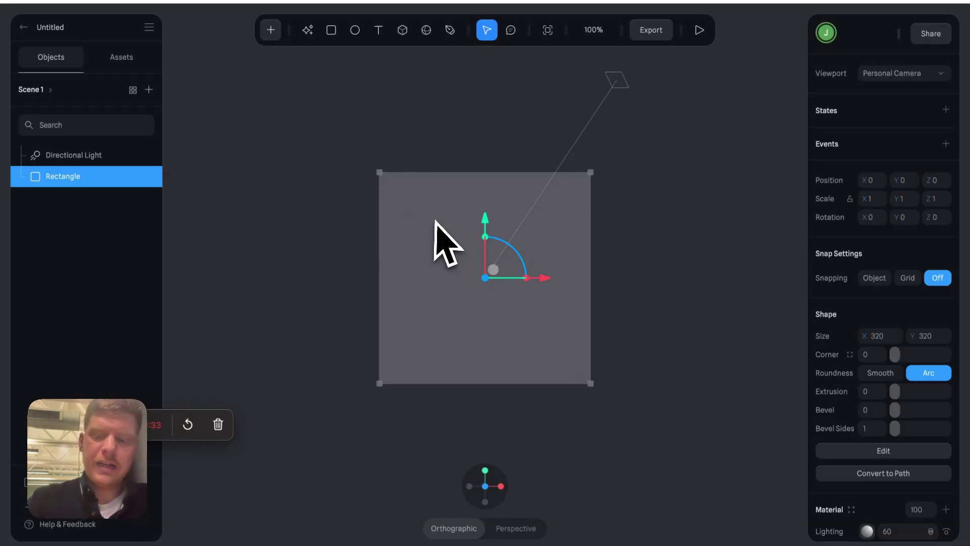
key("Delete")
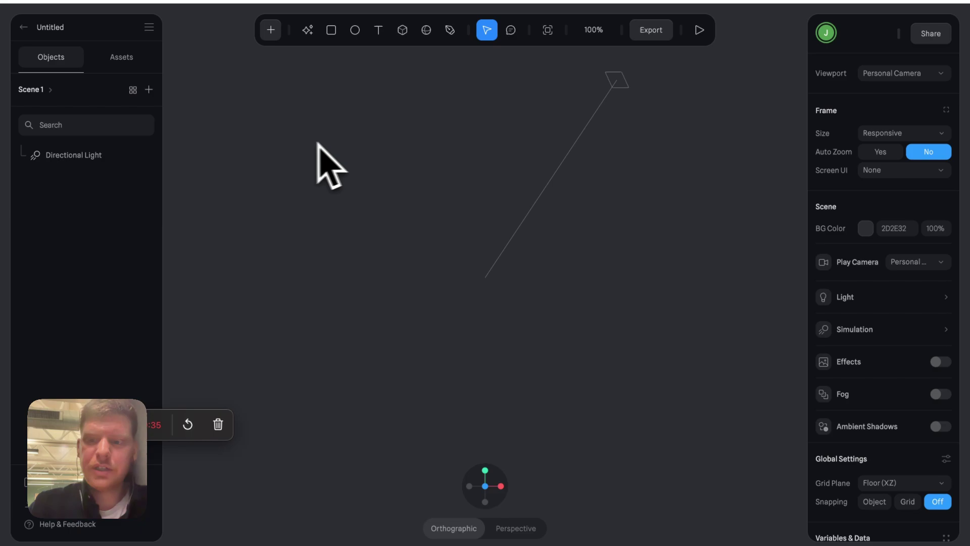
Change the scene's background color to a light periwinkle blue, A3AFDF.
left_click(865, 228)
left_click_drag(854, 263, 860, 281)
left_click(500, 156)
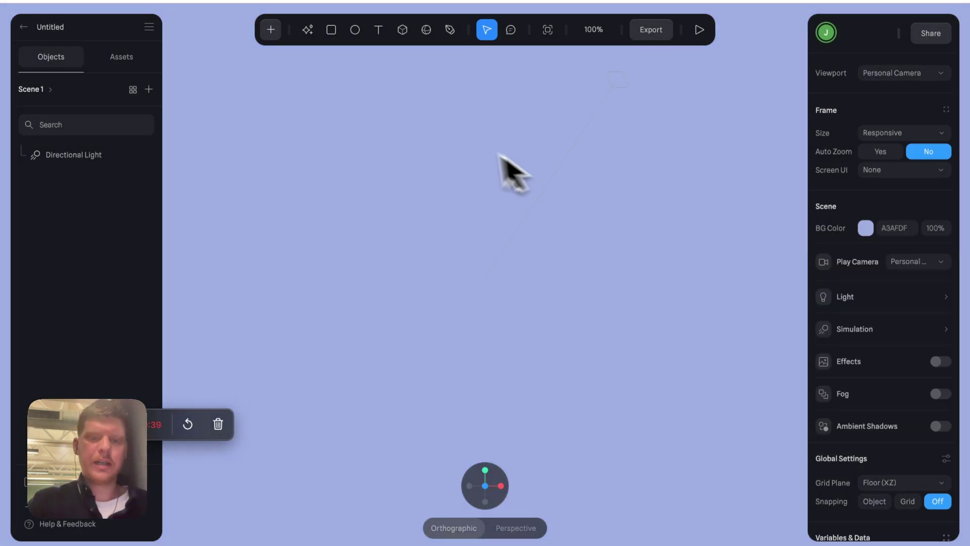
Draw a long, thin cube across the scene, about 915 wide, 26 high and 915 deep.
left_click(271, 29)
scroll(311, 228, "down", 5)
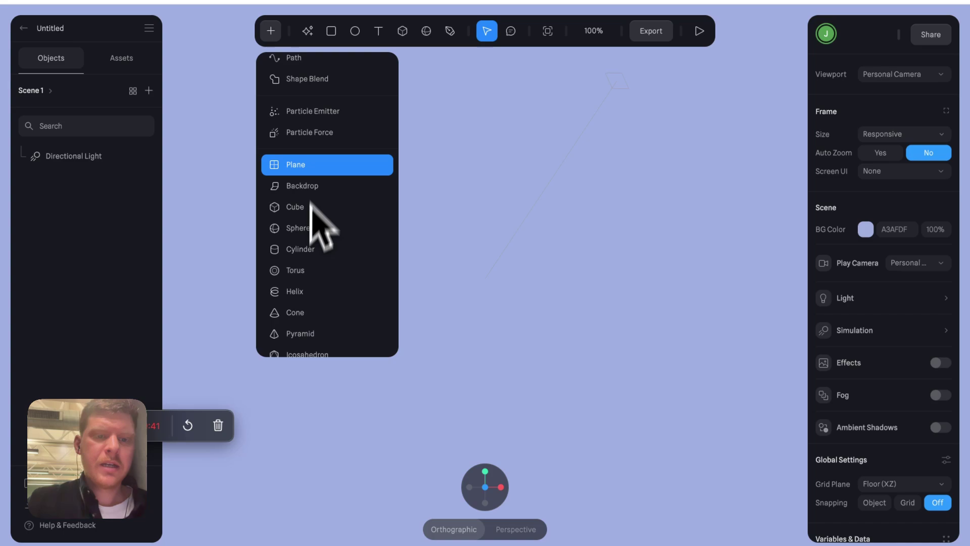
left_click(316, 217)
left_click_drag(196, 225, 798, 235)
Stretch the cube outward at both ends along X to a width of about 1562.
scroll(565, 298, "down", 3)
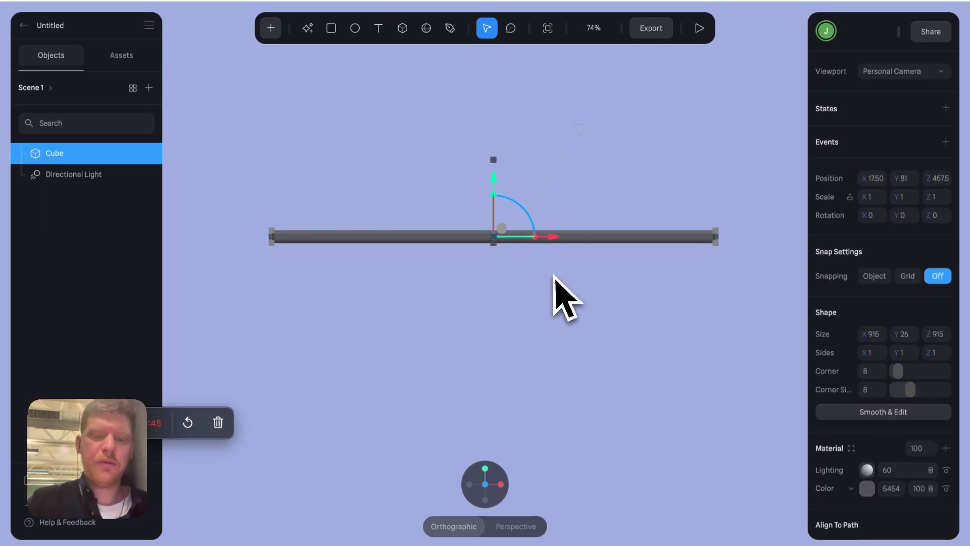
left_click_drag(273, 237, 108, 238)
left_click(719, 233)
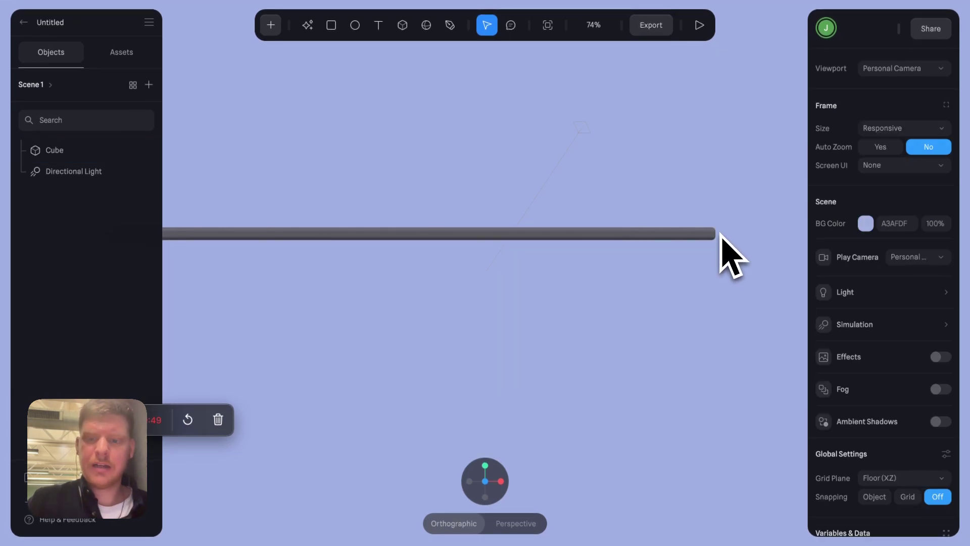
left_click(719, 233)
left_click_drag(707, 235, 844, 235)
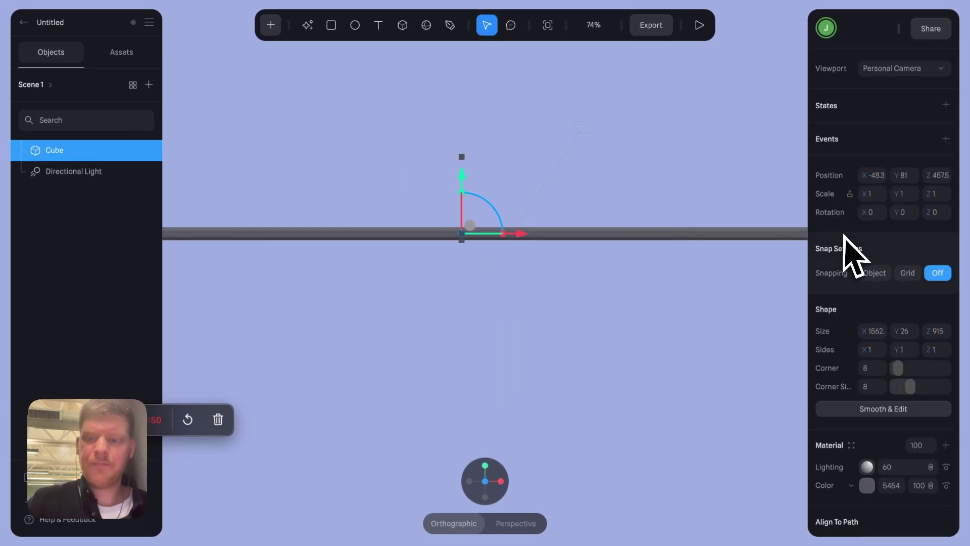
Flatten the cube into a strip by setting its Y size to 1 and its Z size to 305.
left_click(748, 329)
left_click(662, 236)
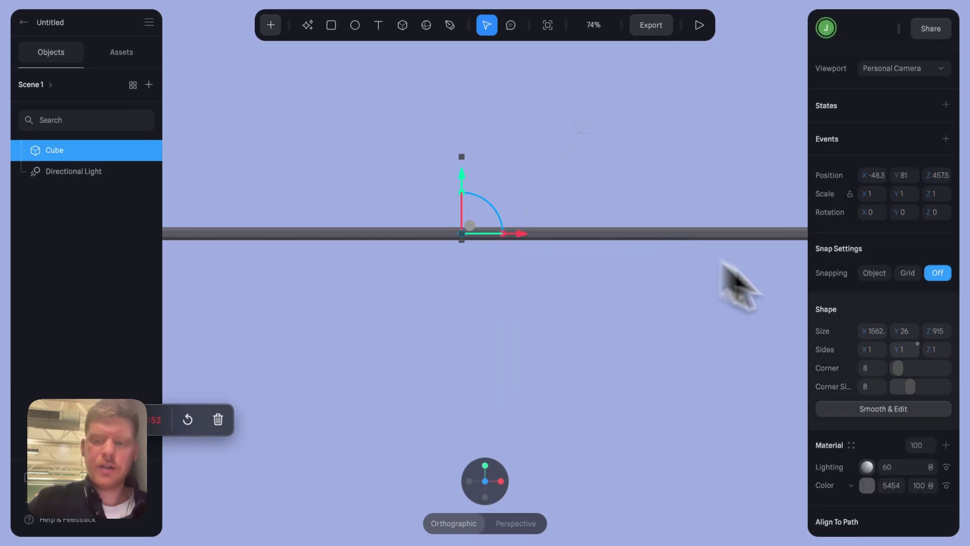
left_click(913, 336)
type("1")
key("Return")
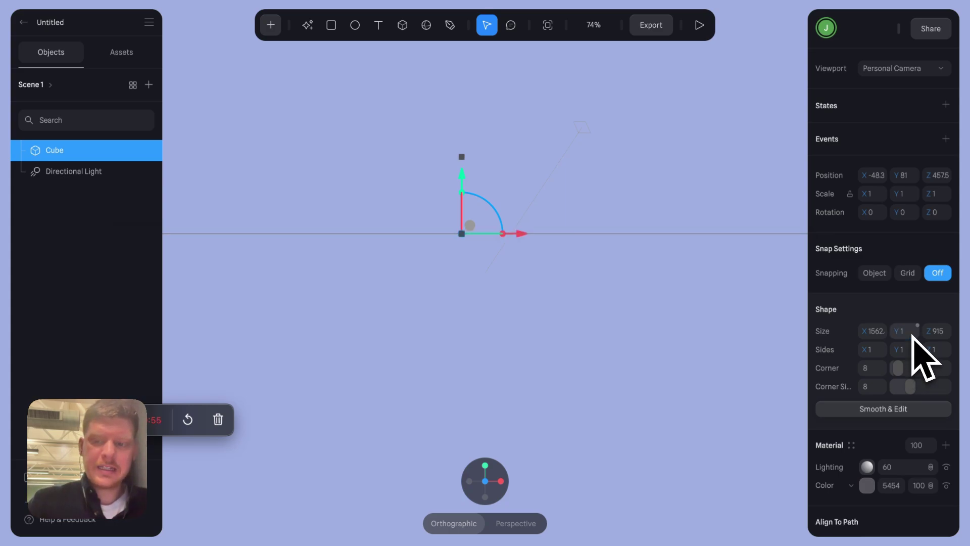
left_click_drag(706, 296, 712, 316)
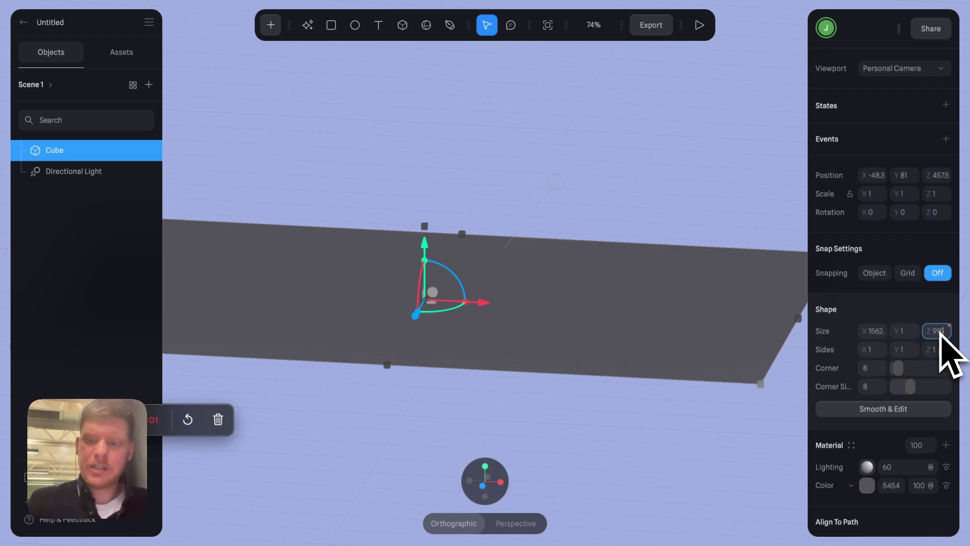
key("Return")
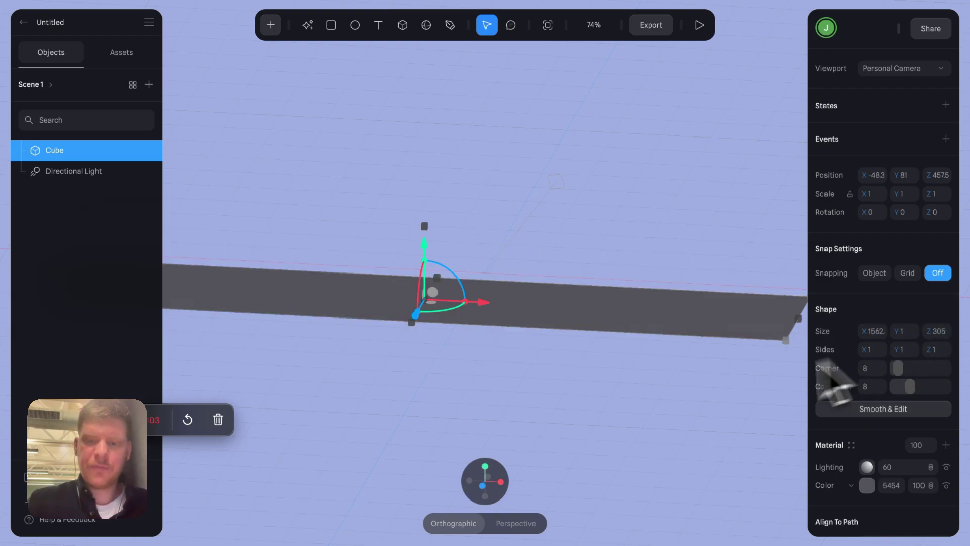
Add two Displace layers below the Lighting layer in the cube's material.
left_click(731, 404)
left_click_drag(731, 404, 655, 350)
left_click(660, 362)
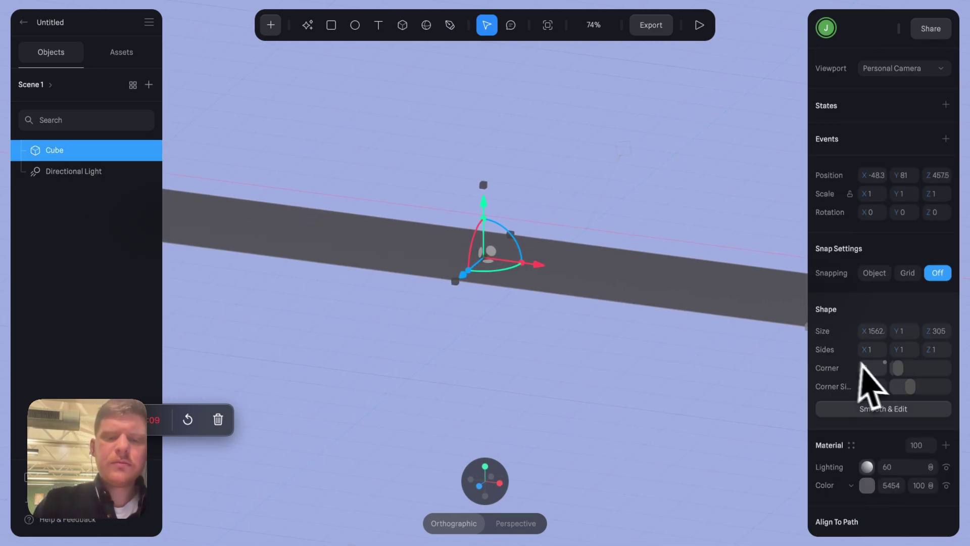
scroll(868, 389, "down", 3)
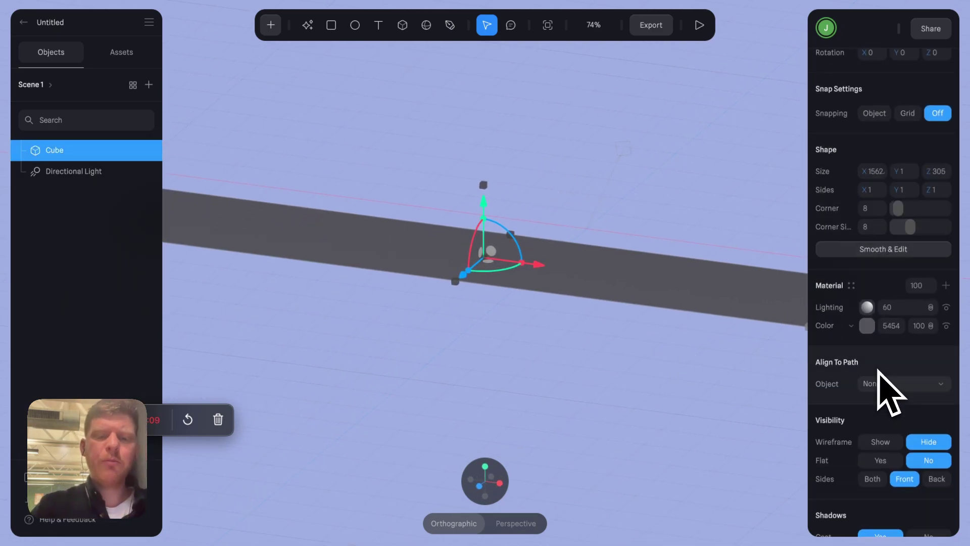
left_click(946, 286)
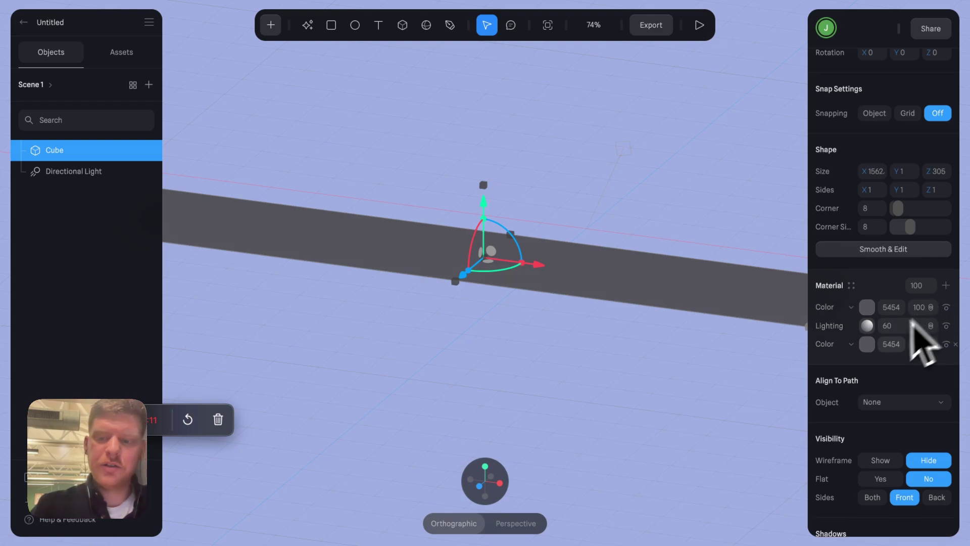
left_click(852, 345)
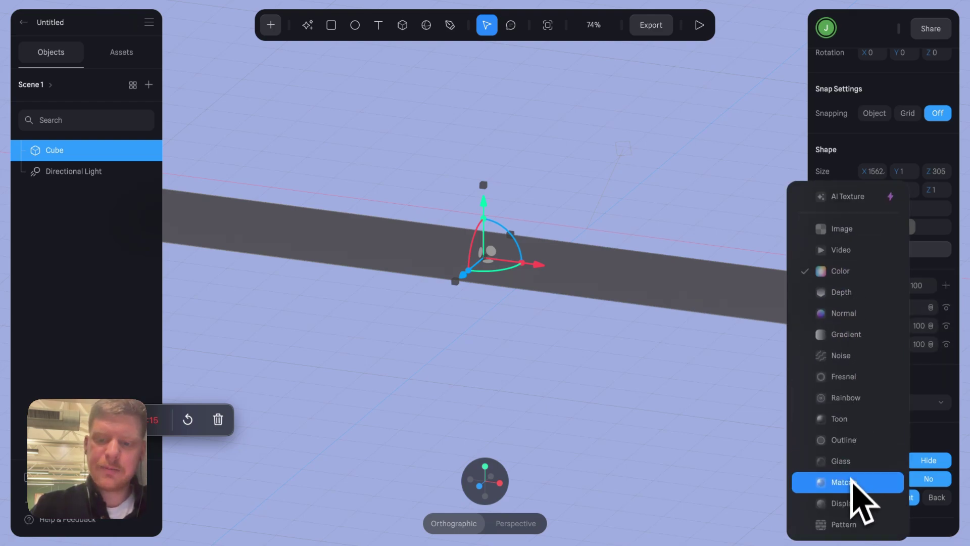
left_click(854, 504)
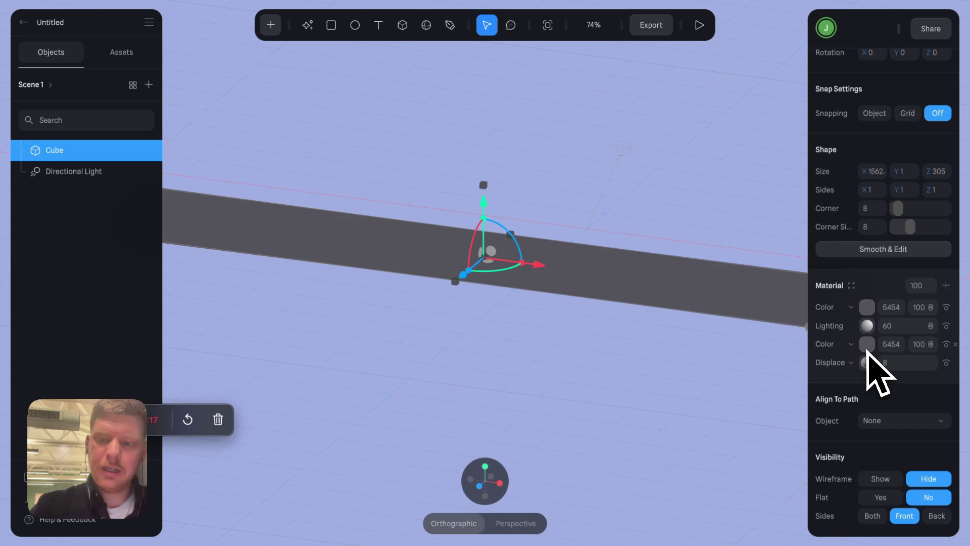
left_click(859, 348)
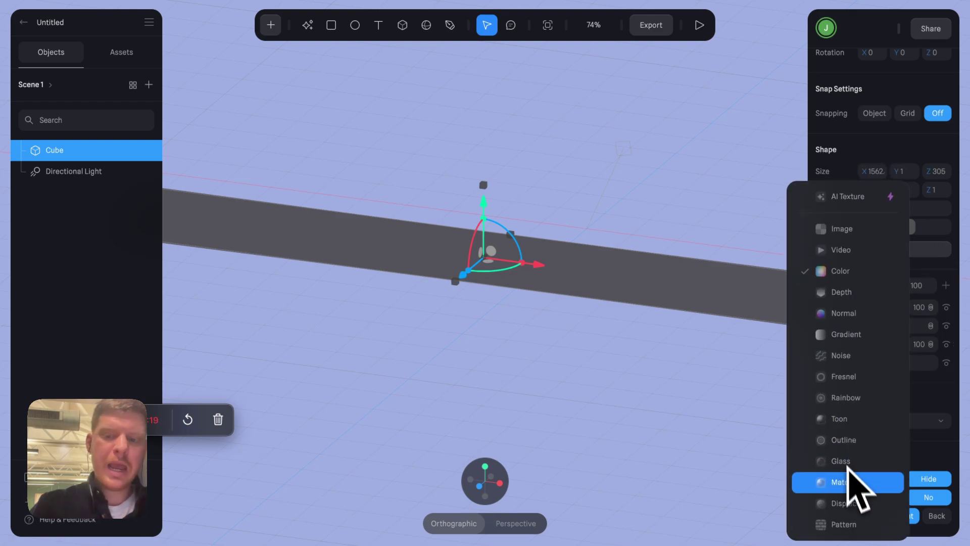
left_click(852, 501)
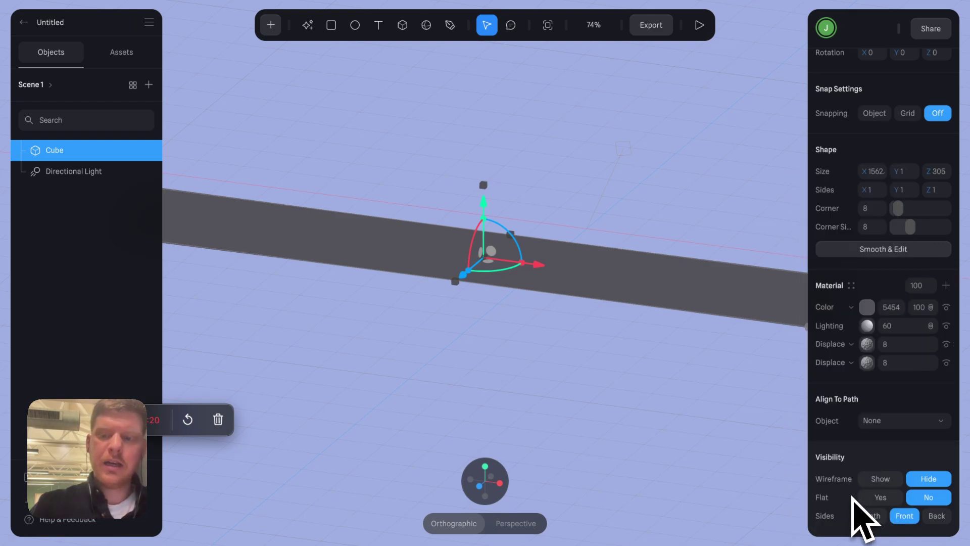
Add a third Displace layer to the cube's material and move it directly below the Lighting layer.
left_click(946, 285)
left_click(853, 326)
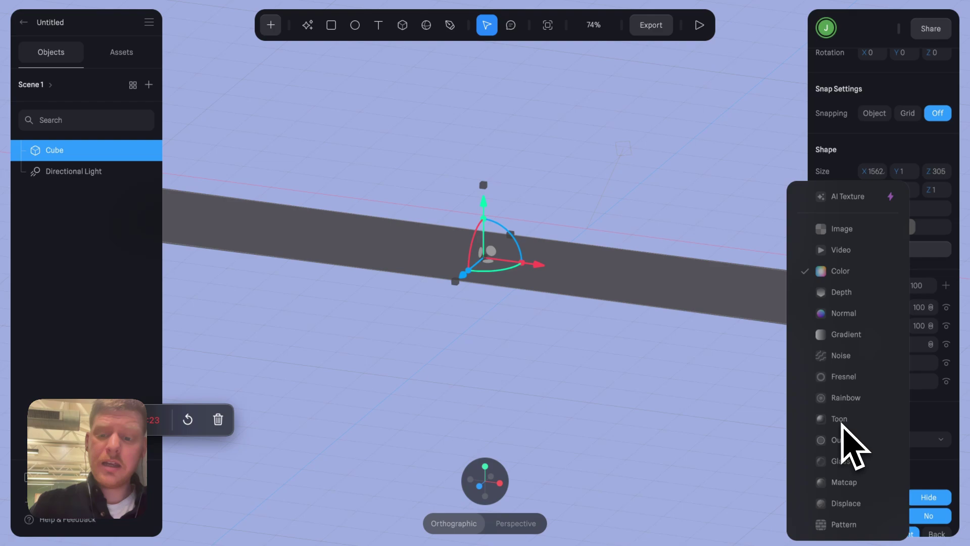
left_click(854, 502)
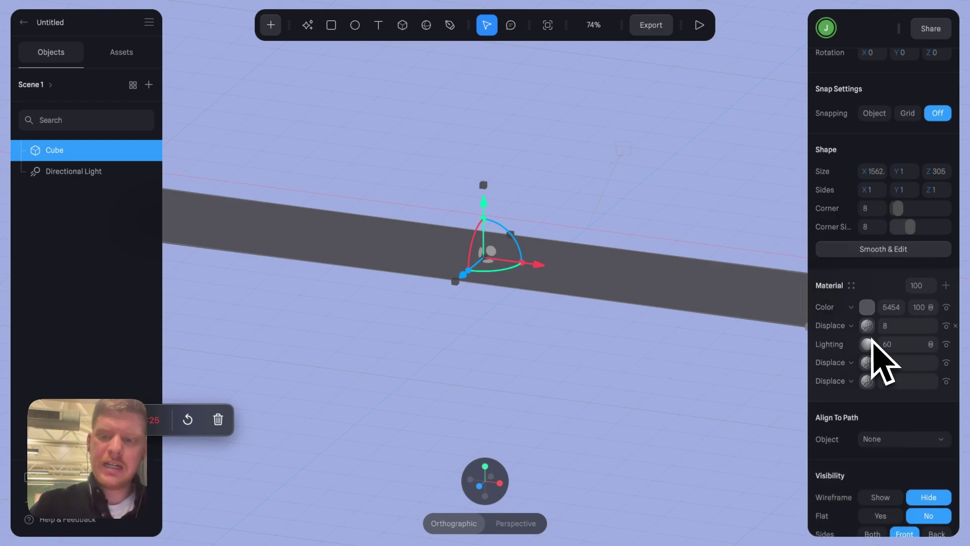
left_click_drag(870, 327, 870, 352)
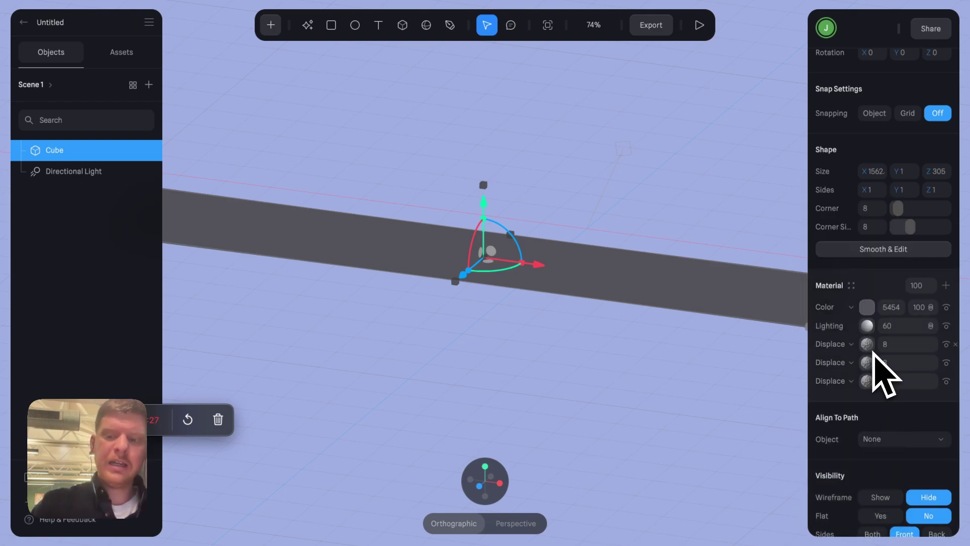
Set the lowest Displace layer's noise type to Ashima and its displacement amount to 300.
left_click(868, 345)
left_click(865, 346)
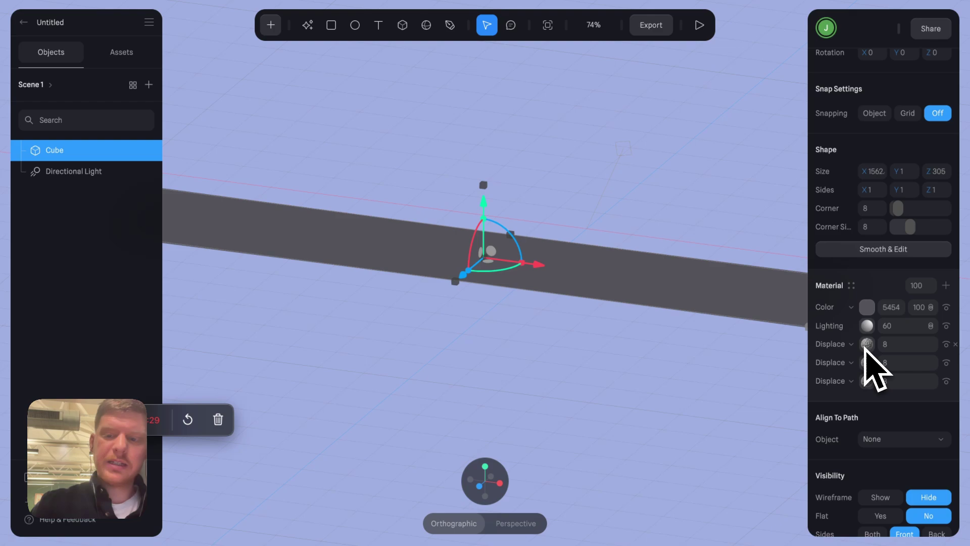
left_click(872, 367)
key("ctrl+d")
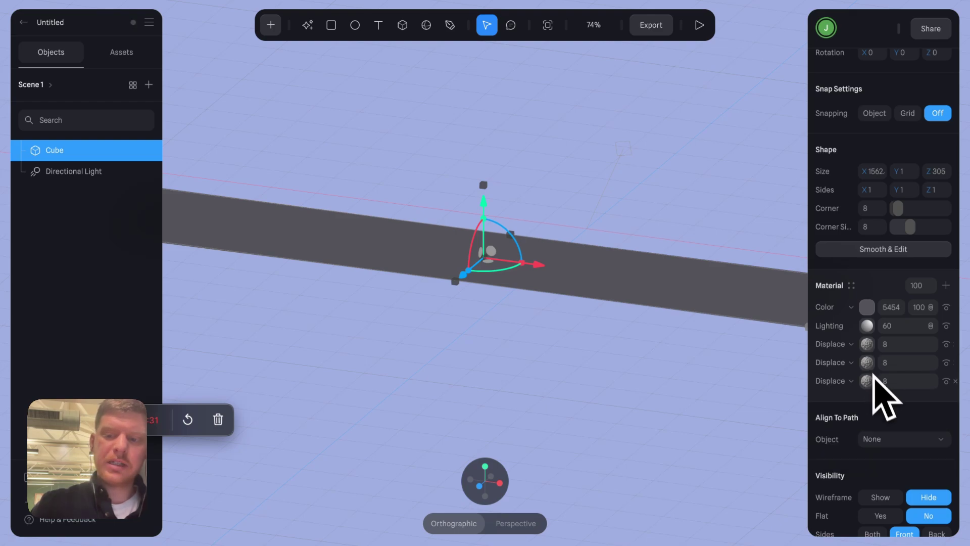
left_click(885, 417)
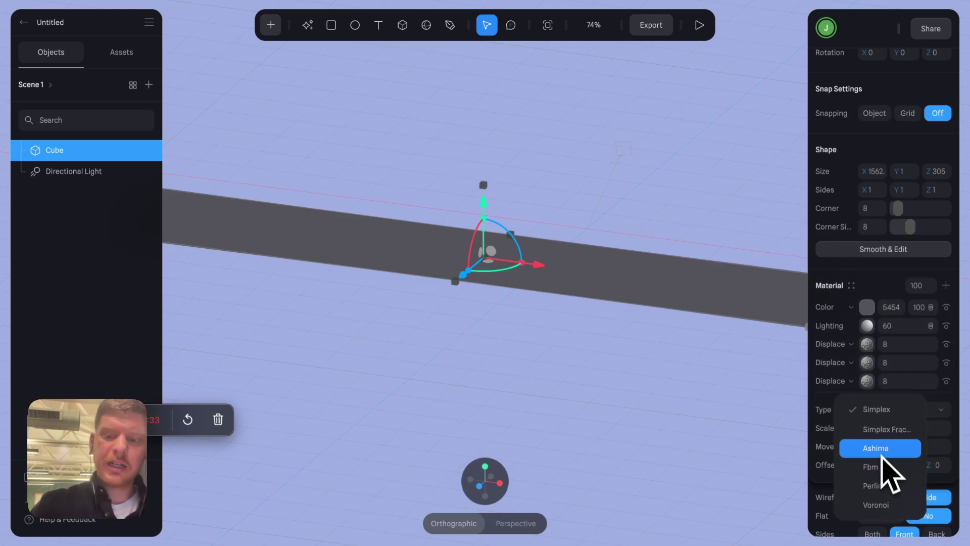
left_click(904, 428)
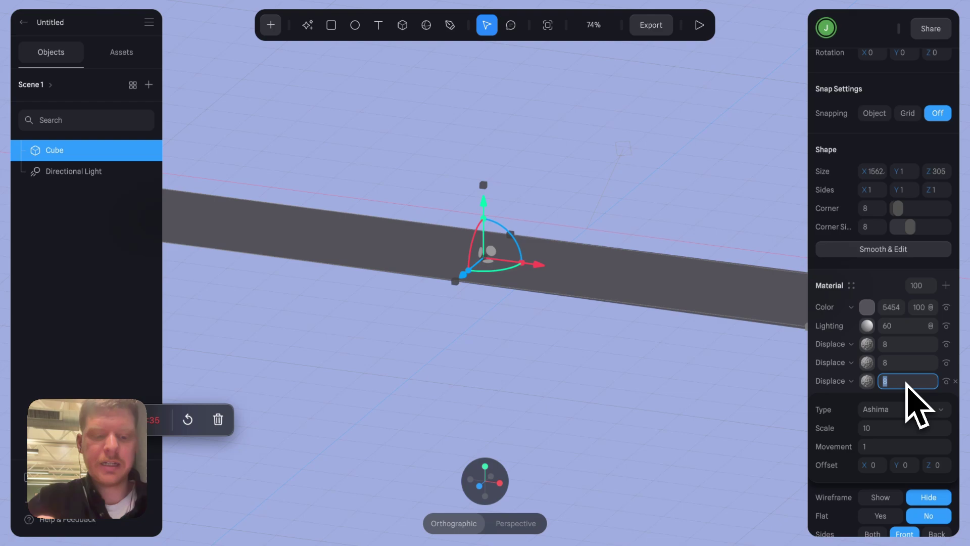
type("300")
key("Return")
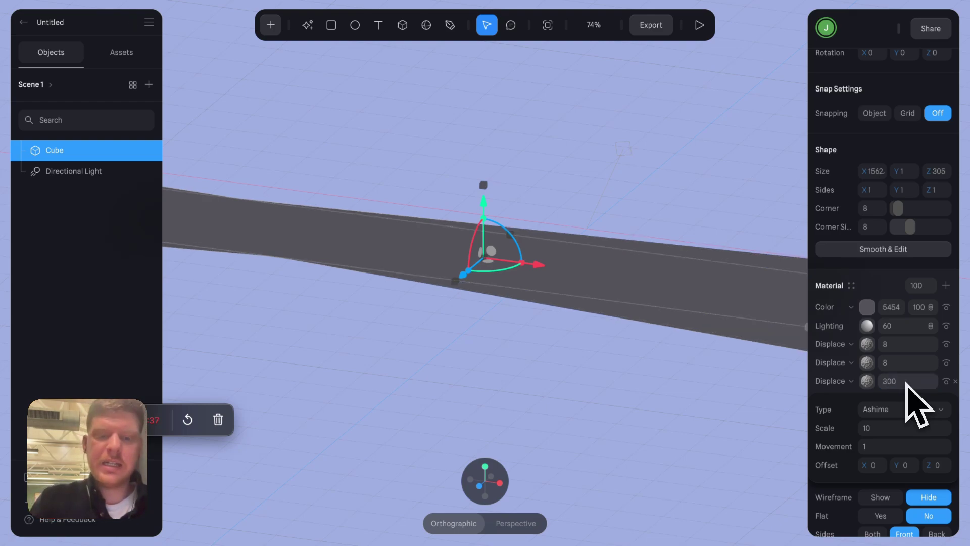
Set the noise Scale of the cube's three Displace layers to 3.
left_click(870, 381)
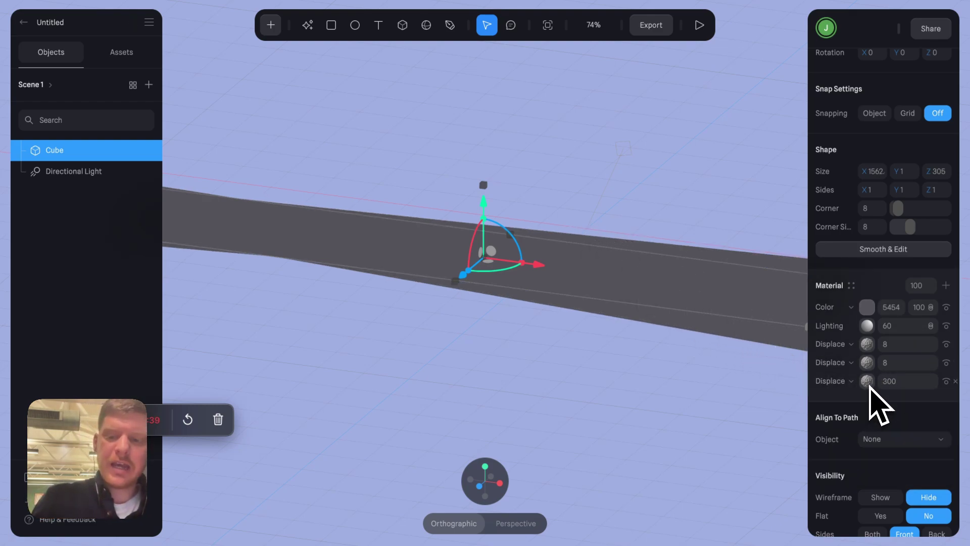
left_click(868, 383)
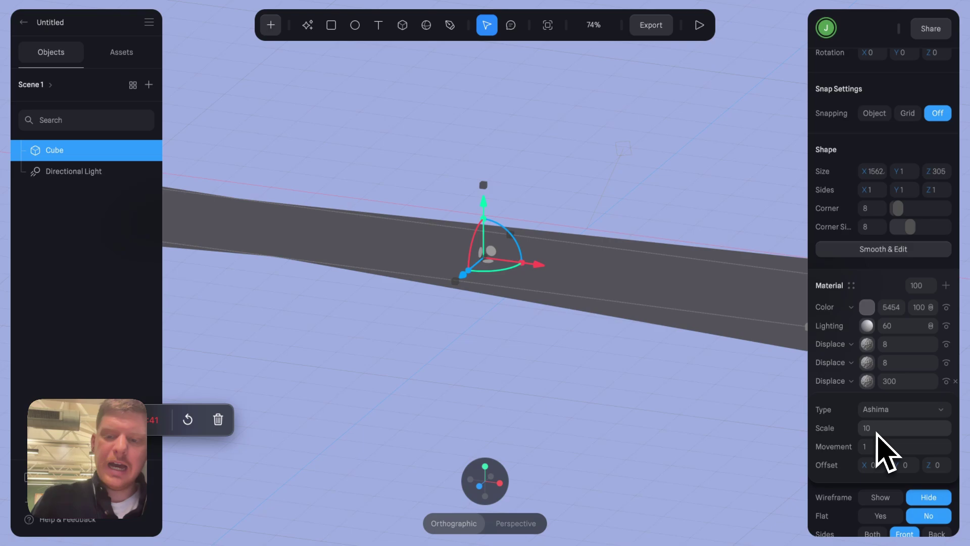
key("Delete")
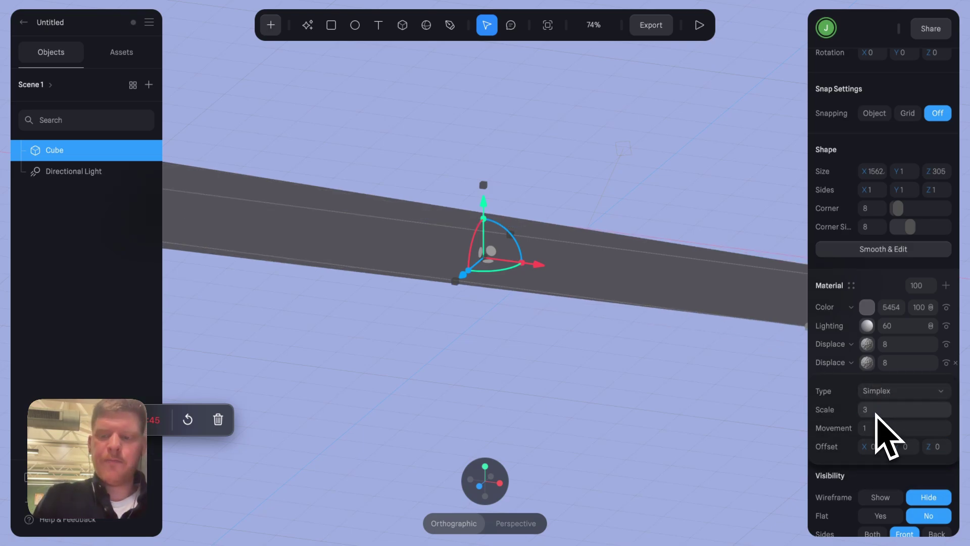
left_click(867, 344)
left_click(867, 344)
left_click(867, 344)
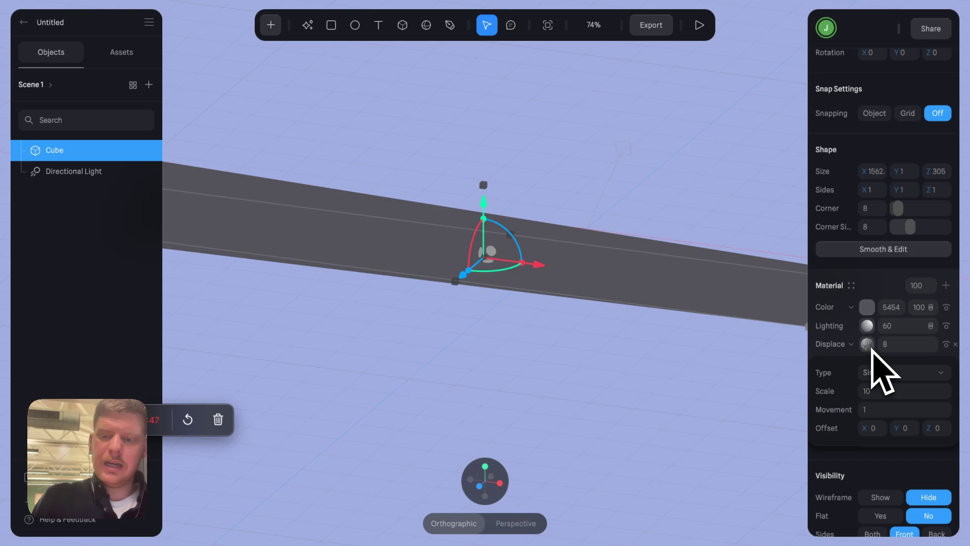
left_click(871, 390)
type("3")
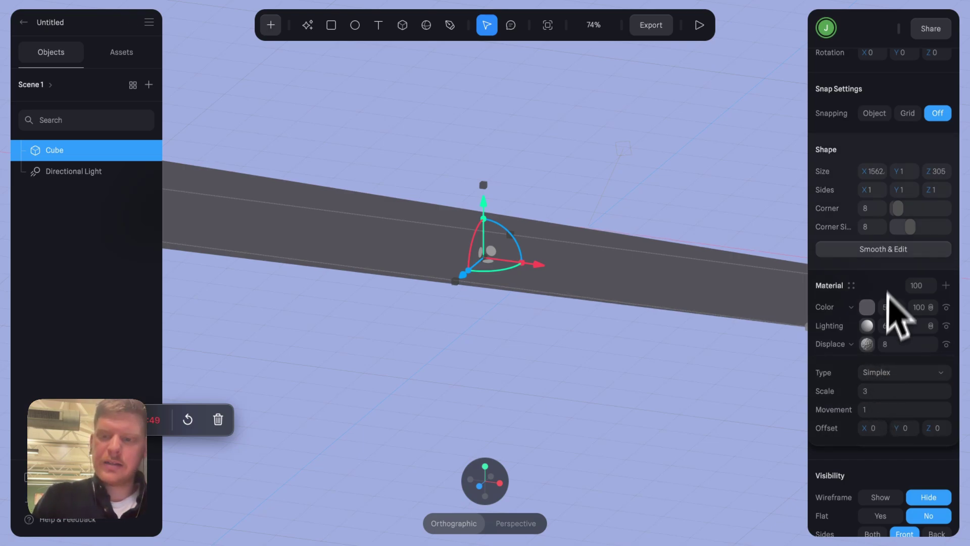
left_click(875, 266)
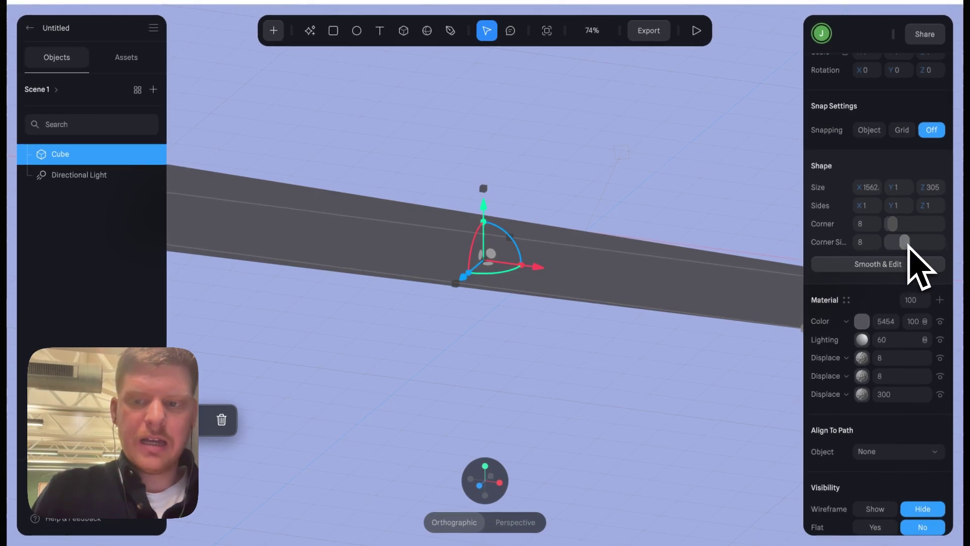
Convert the cube to a smooth editable mesh, raise its subdivision level to 5, leave mesh editing and reselect it.
left_click(898, 264)
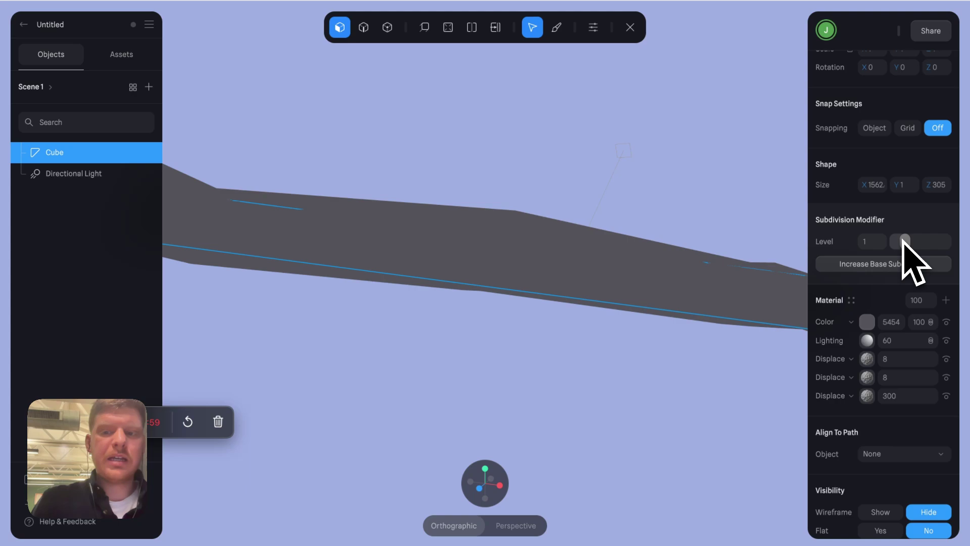
left_click_drag(903, 242, 925, 241)
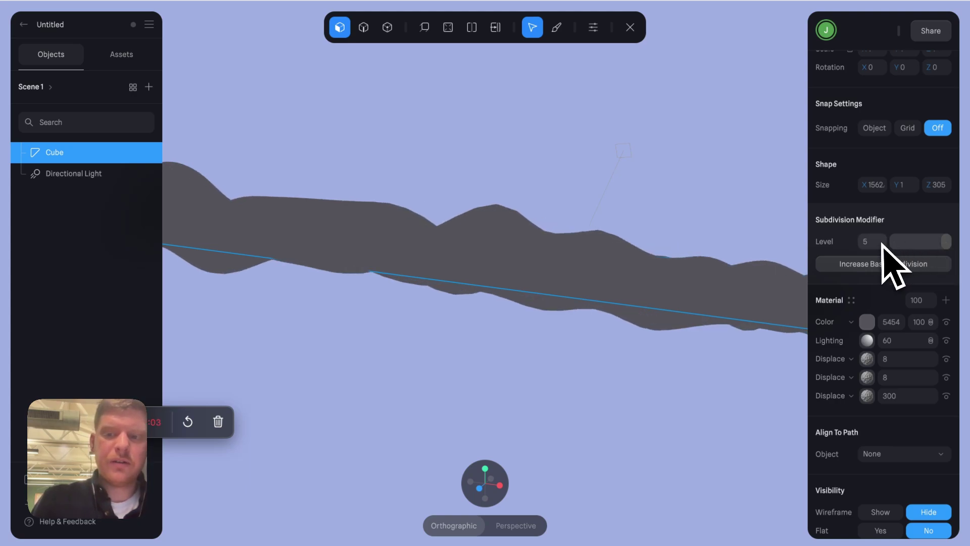
left_click(596, 372)
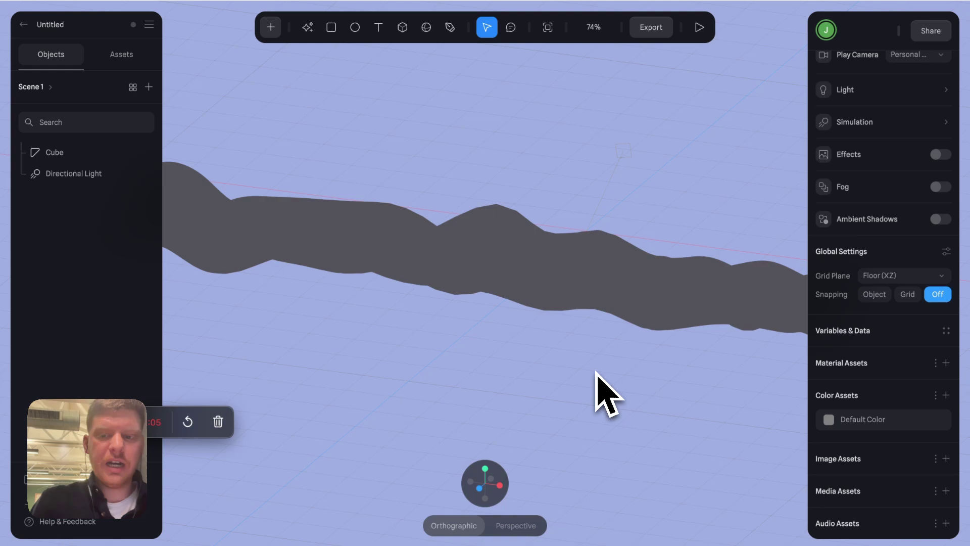
scroll(639, 187, "down", 3)
left_click(575, 270)
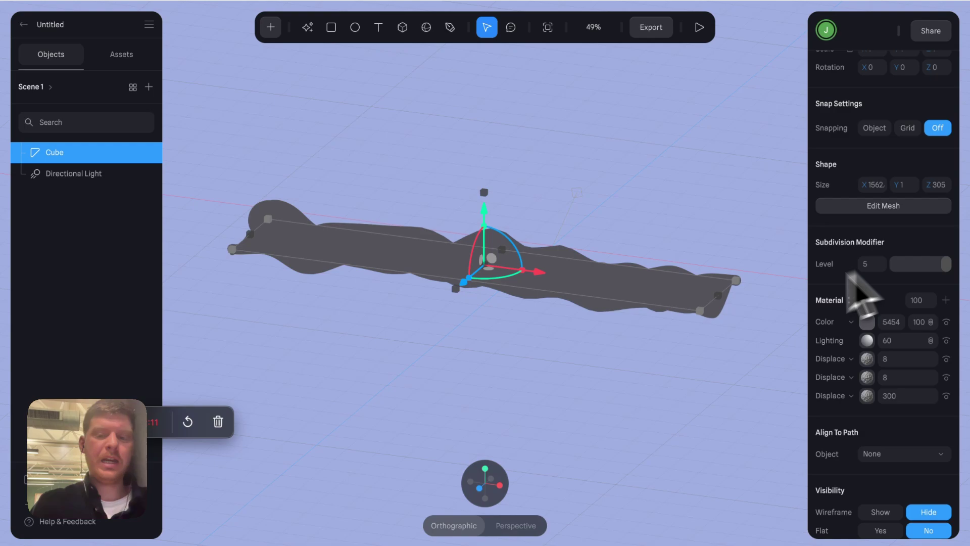
Change the cube's Color layer to Matcap and give it the light grey sphere image from the Spline Library.
left_click(702, 376)
left_click_drag(699, 385, 657, 374)
left_click(554, 303)
left_click(555, 303)
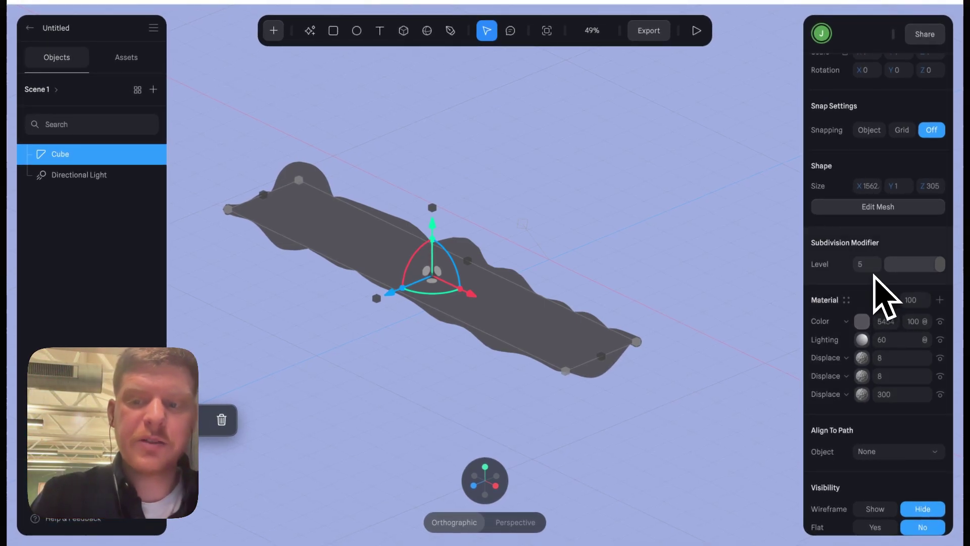
left_click(846, 321)
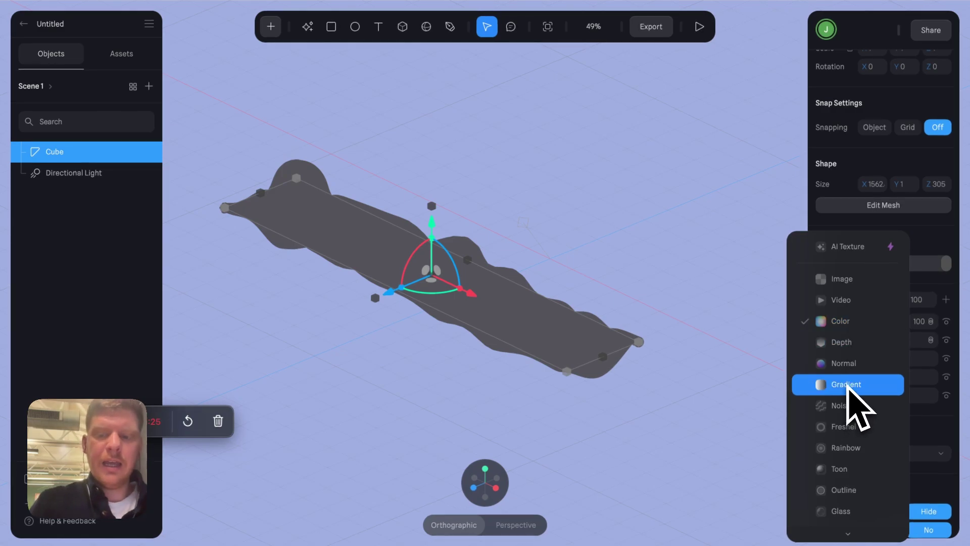
scroll(850, 425, "down", 2)
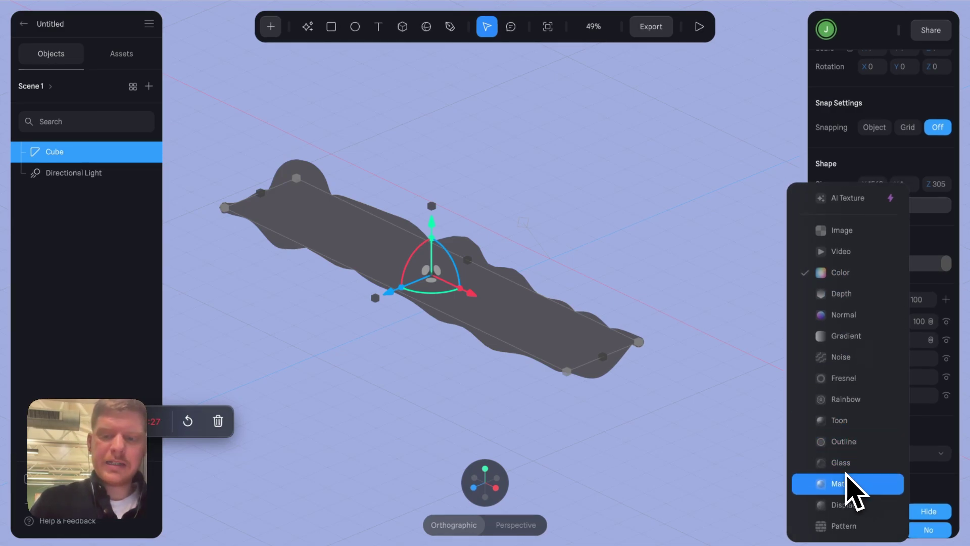
left_click(845, 483)
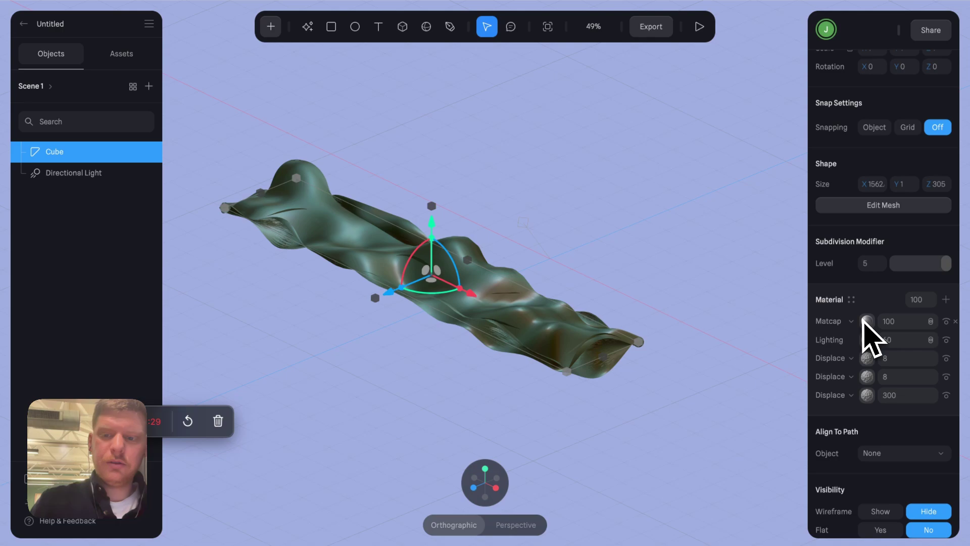
left_click(866, 321)
left_click(722, 250)
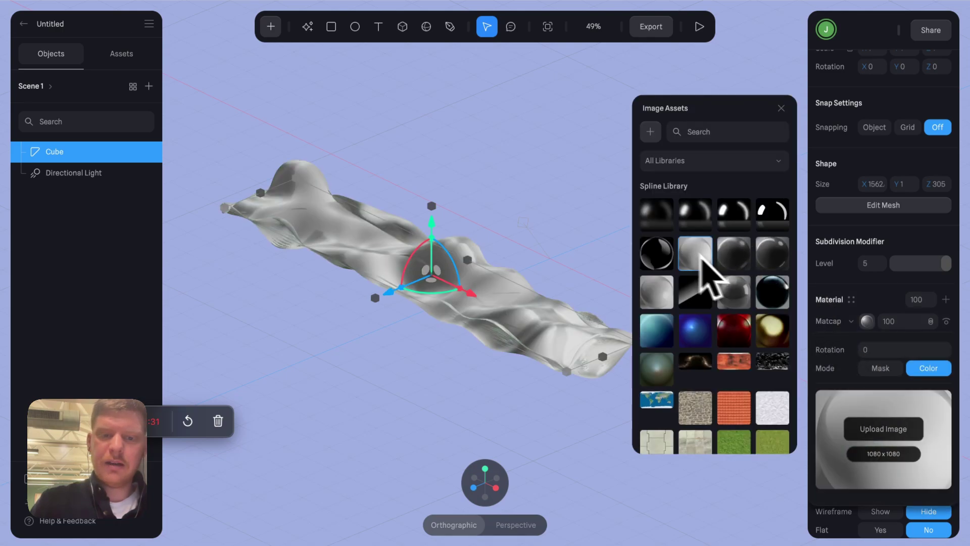
left_click(873, 324)
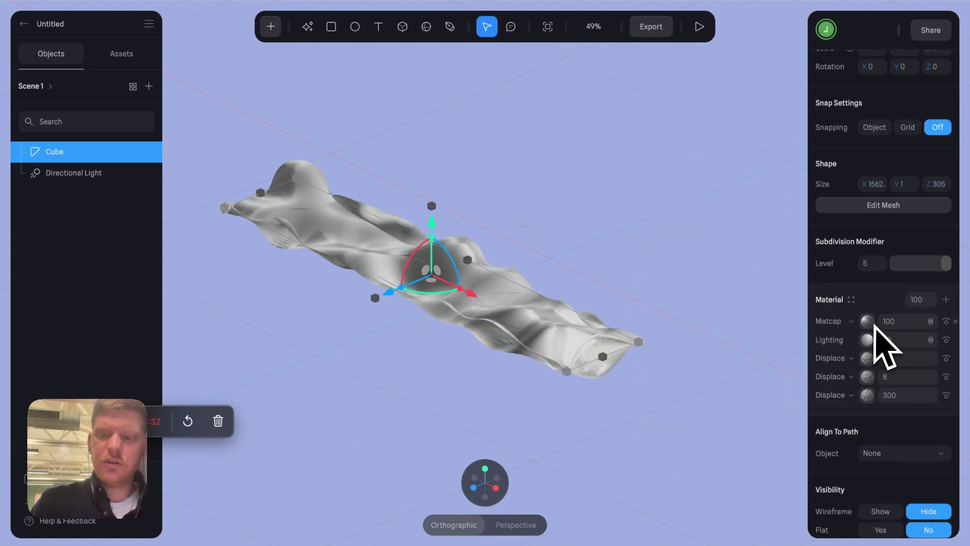
Add a Glass layer above the Matcap layer in the cube's material and set its blending mode to Overlay.
left_click(946, 300)
left_click(851, 324)
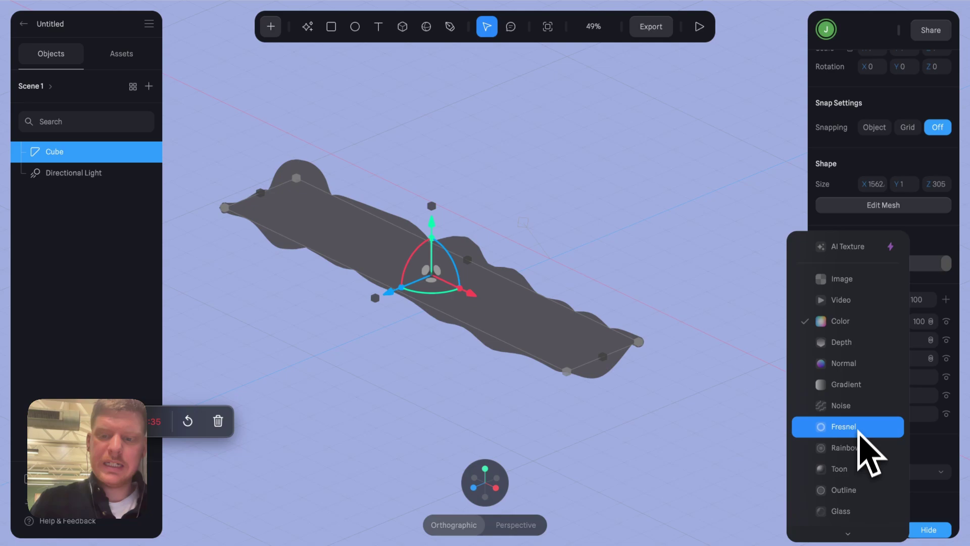
scroll(866, 506, "down", 1)
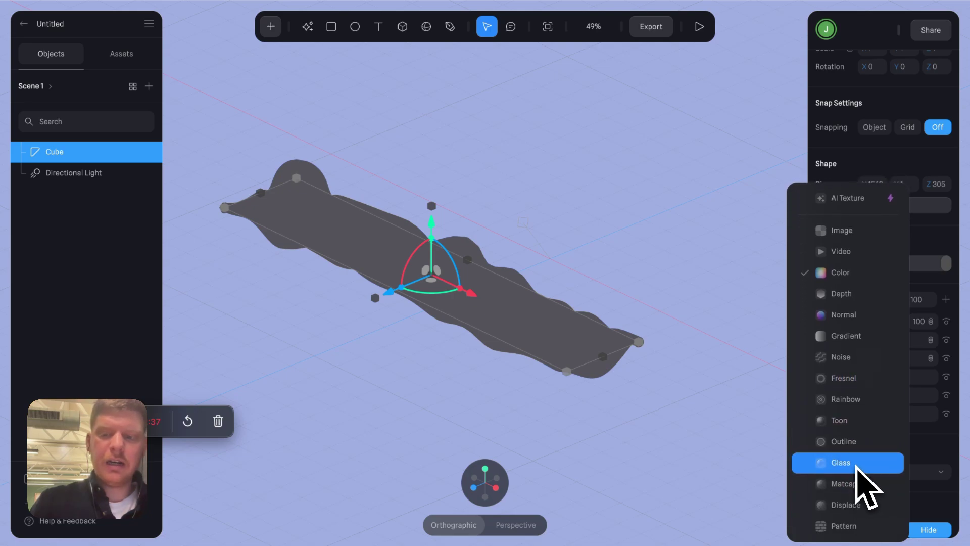
left_click(856, 464)
left_click(867, 322)
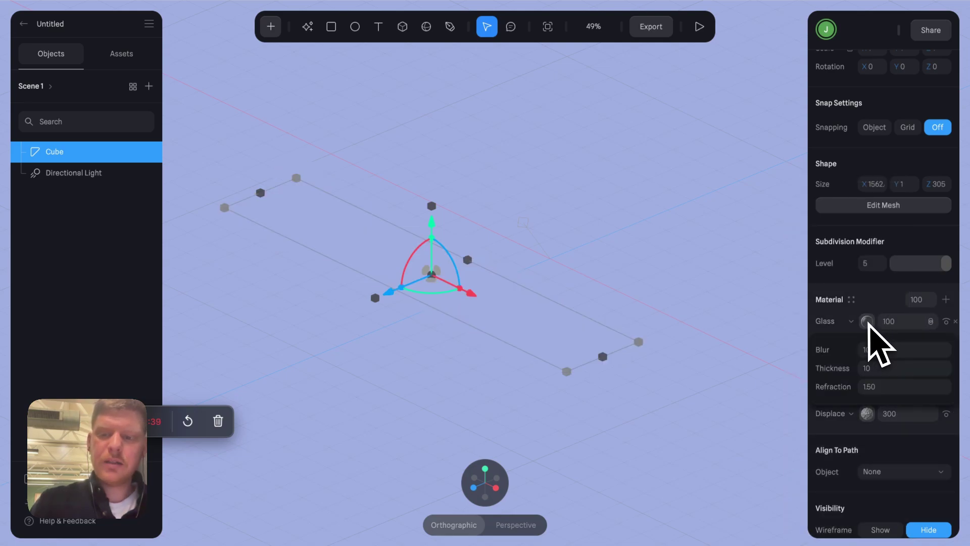
left_click(868, 326)
left_click(931, 321)
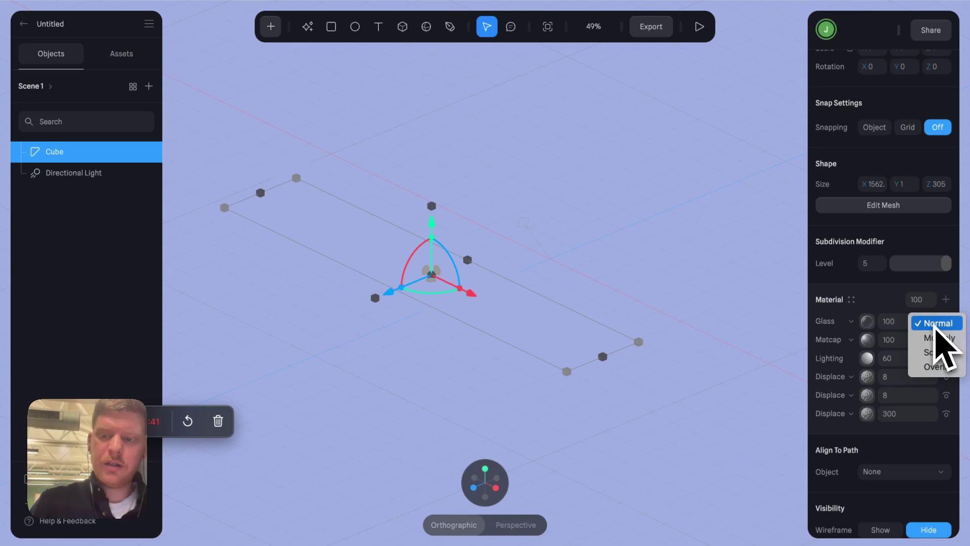
left_click(934, 378)
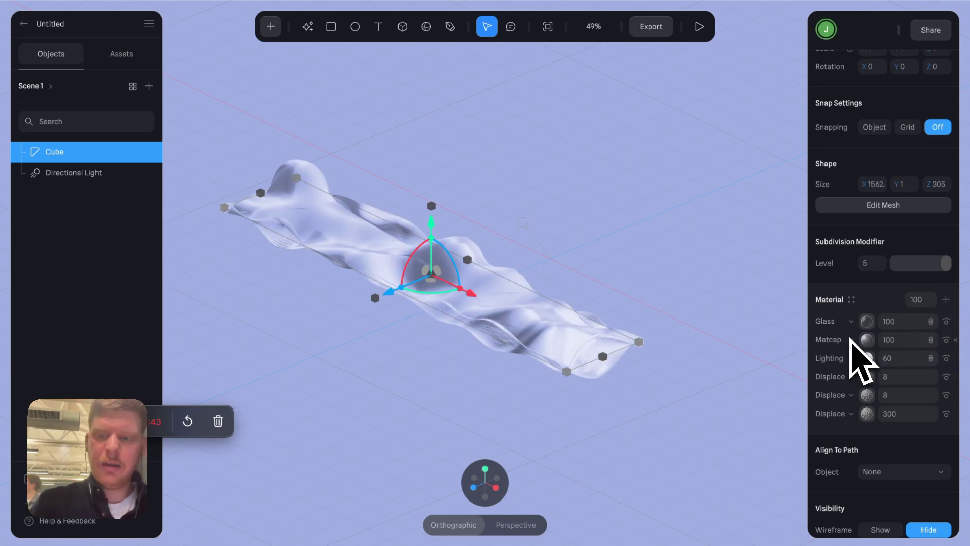
left_click(867, 322)
Add a Depth layer above the Glass layer in the cube's material and set its type to Linear.
left_click(945, 299)
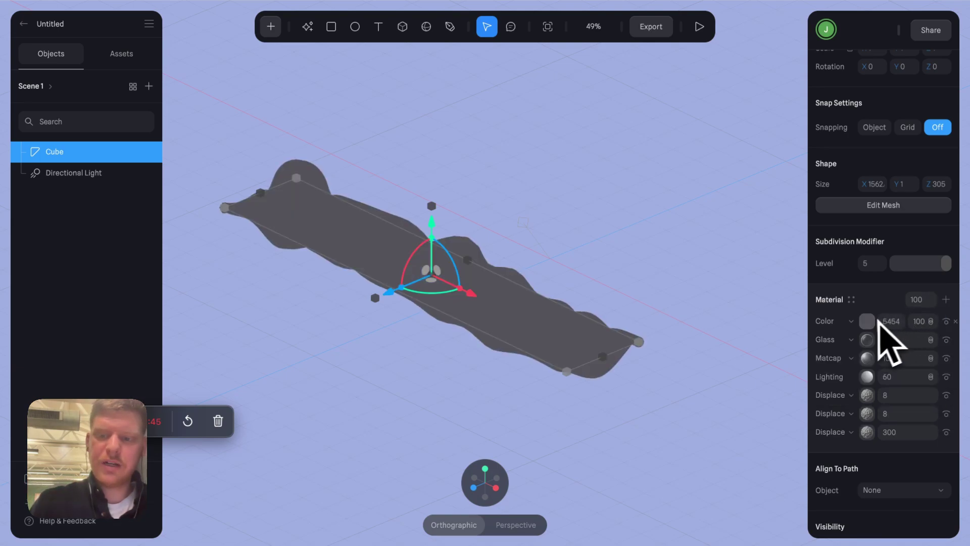
left_click(878, 321)
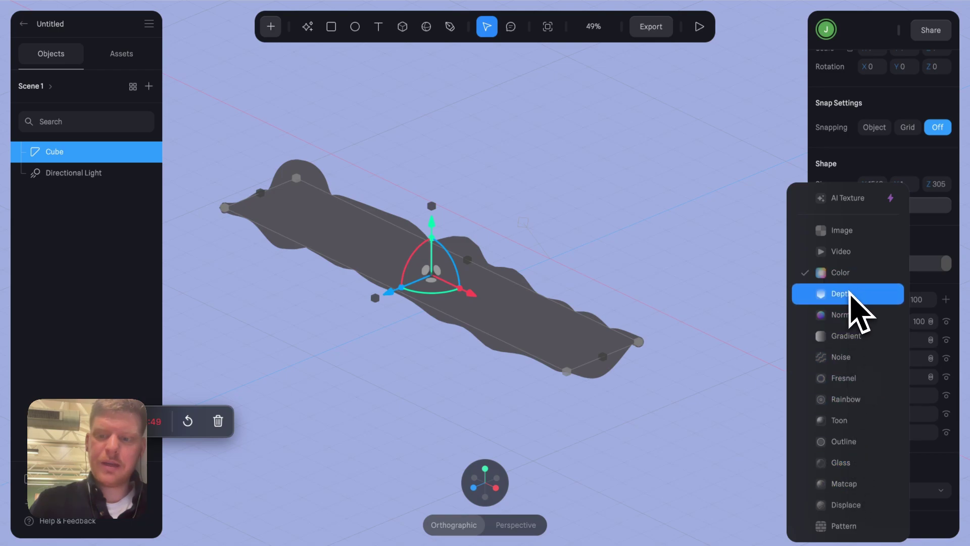
left_click(854, 298)
left_click(869, 323)
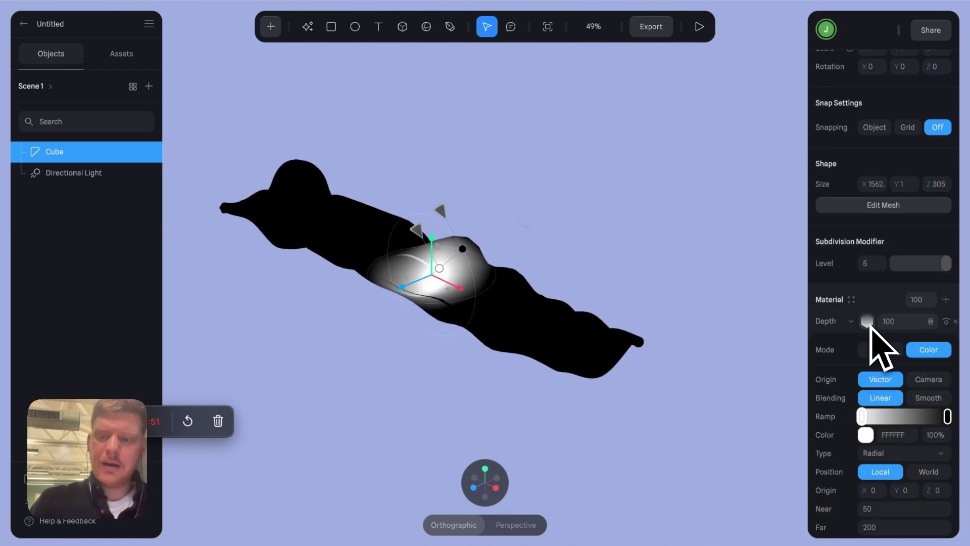
scroll(904, 419, "down", 5)
left_click(896, 219)
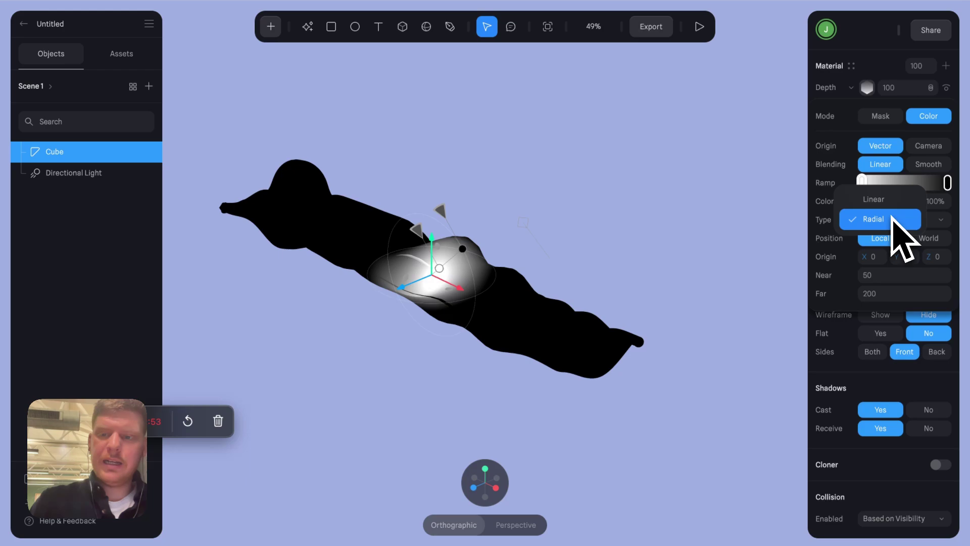
left_click(888, 197)
Add three color stops within the Depth layer's ramp and color the ramp's first stop purple.
left_click(879, 182)
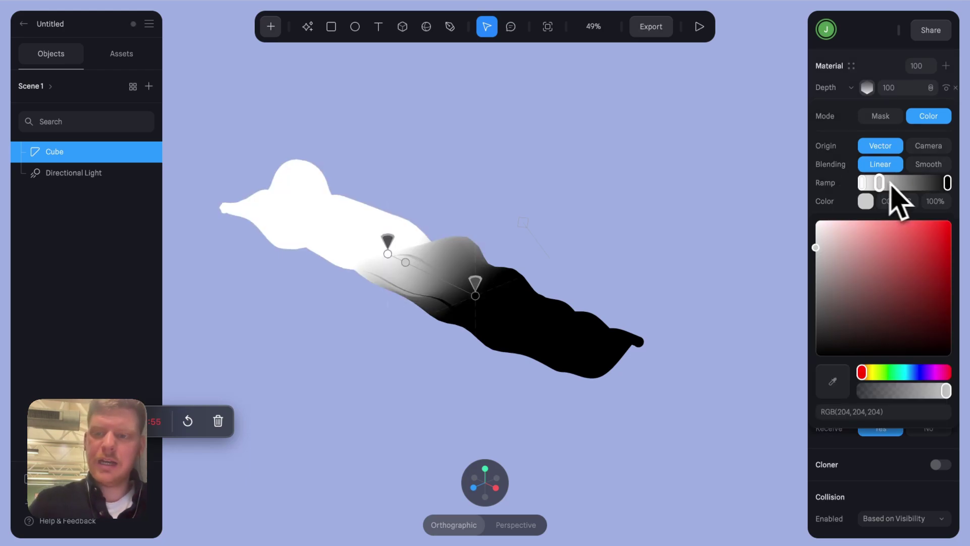
left_click(902, 182)
left_click(923, 182)
left_click(862, 183)
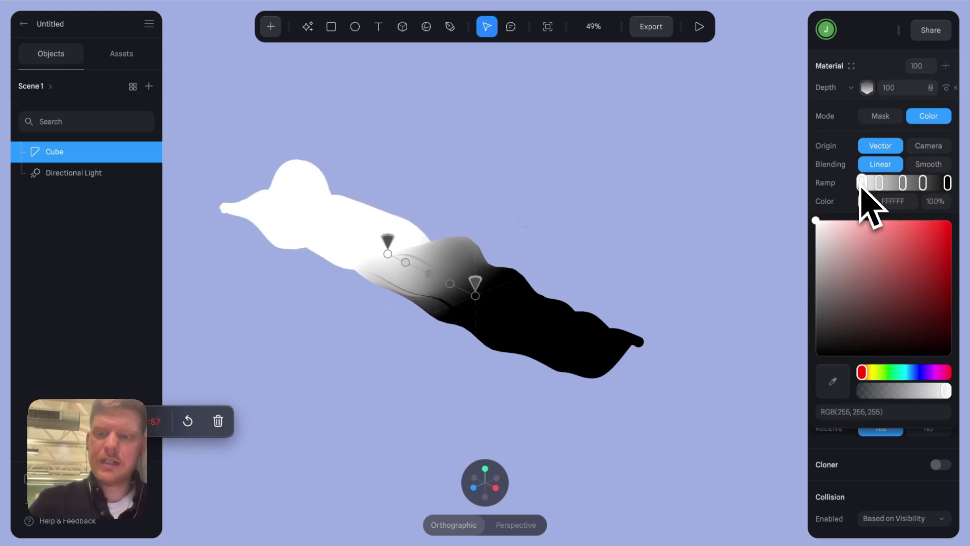
left_click(898, 279)
left_click_drag(916, 372, 926, 372)
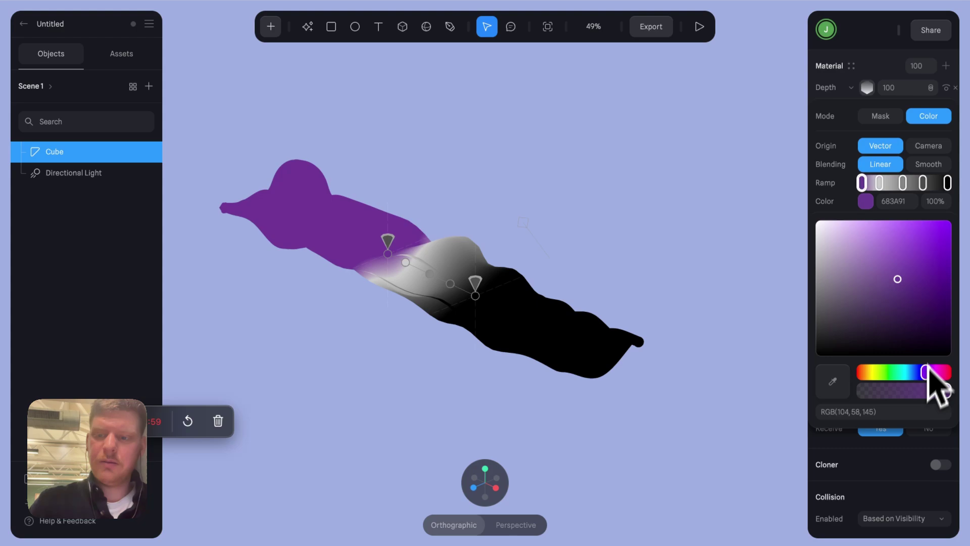
left_click_drag(935, 311, 909, 252)
Color the Depth ramp's second stop light purple (D39BF0) and its middle stop white.
left_click(879, 182)
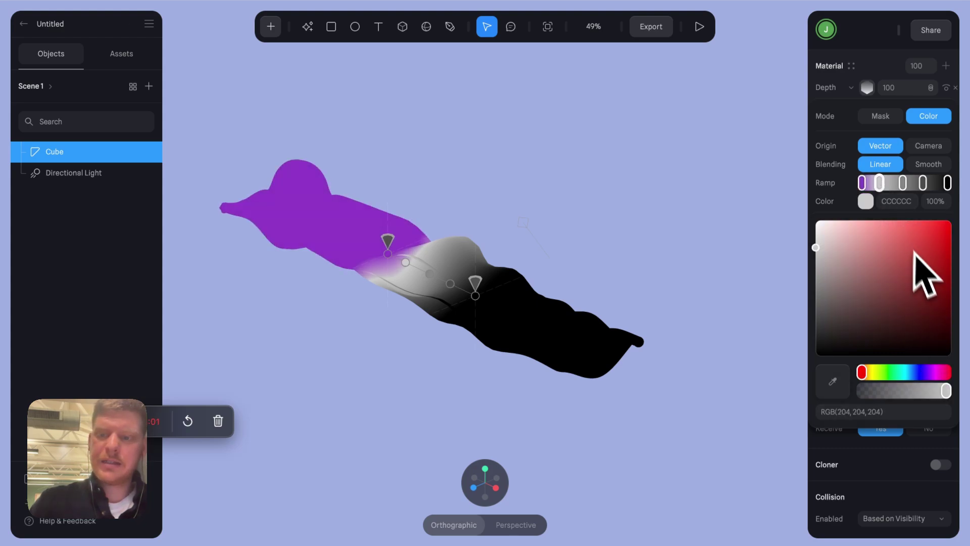
left_click(914, 249)
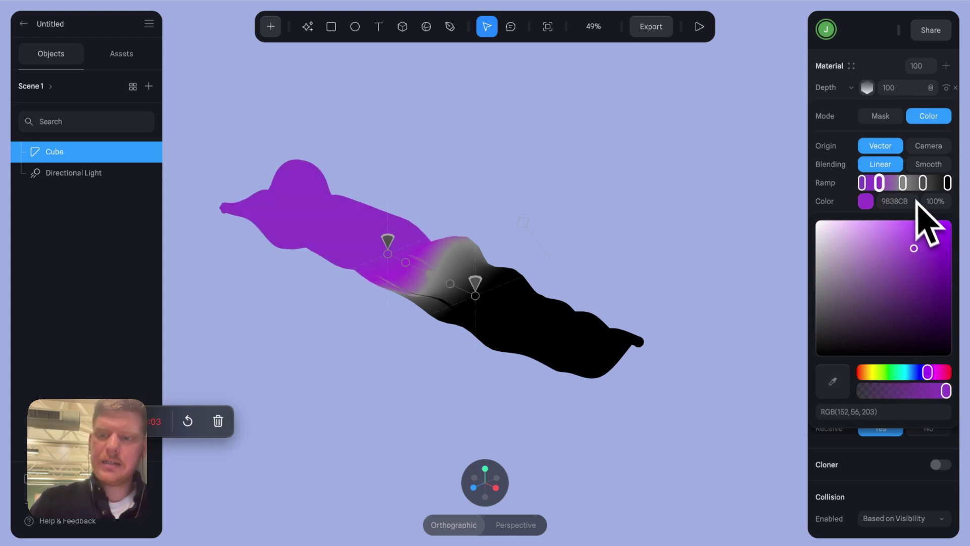
left_click(880, 238)
left_click(902, 183)
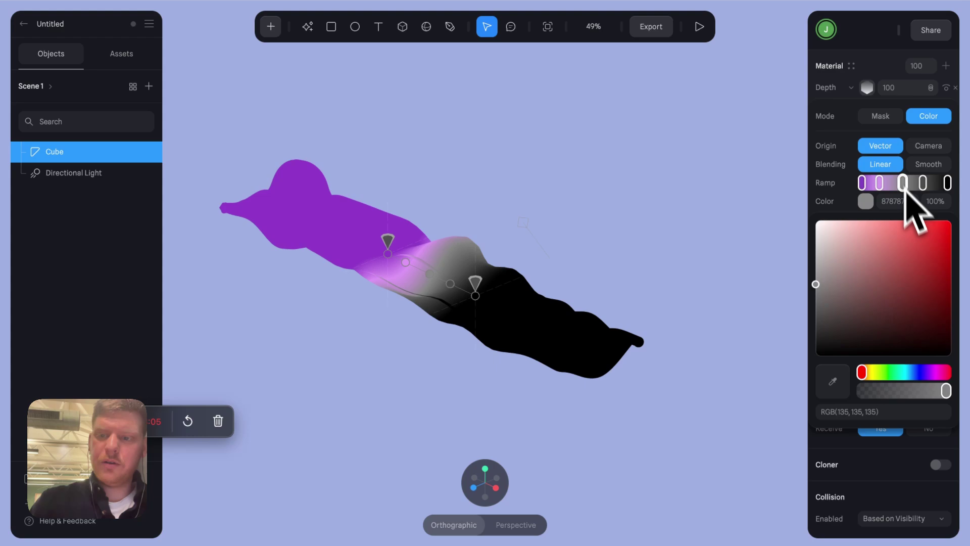
left_click_drag(861, 256, 745, 192)
Color the Depth ramp's fourth stop teal and its last stop light blue, then close the color picker.
left_click(923, 183)
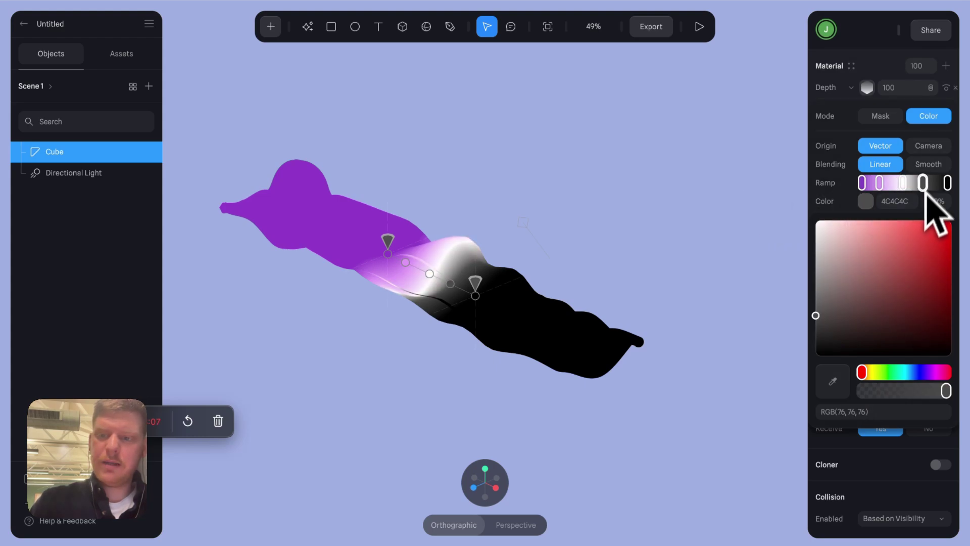
left_click(903, 374)
left_click(933, 276)
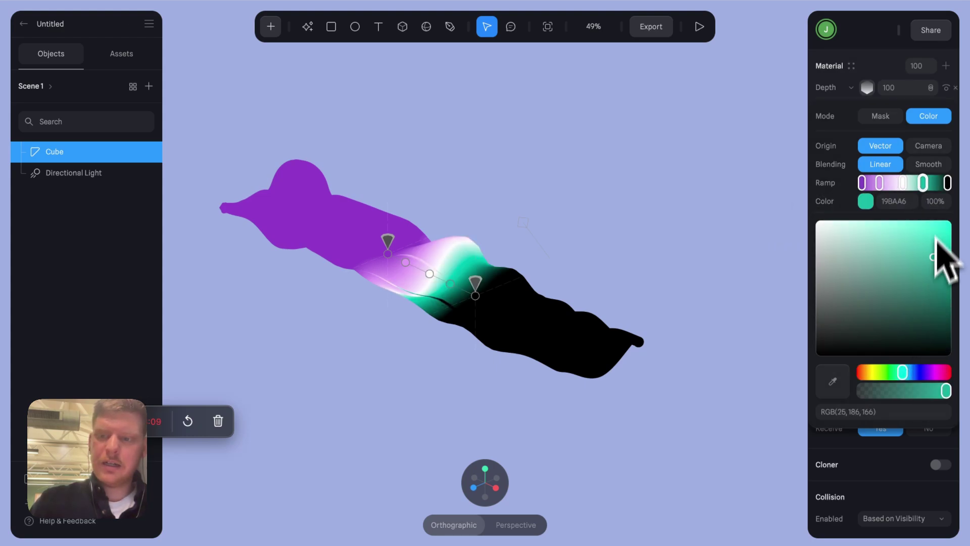
left_click(947, 182)
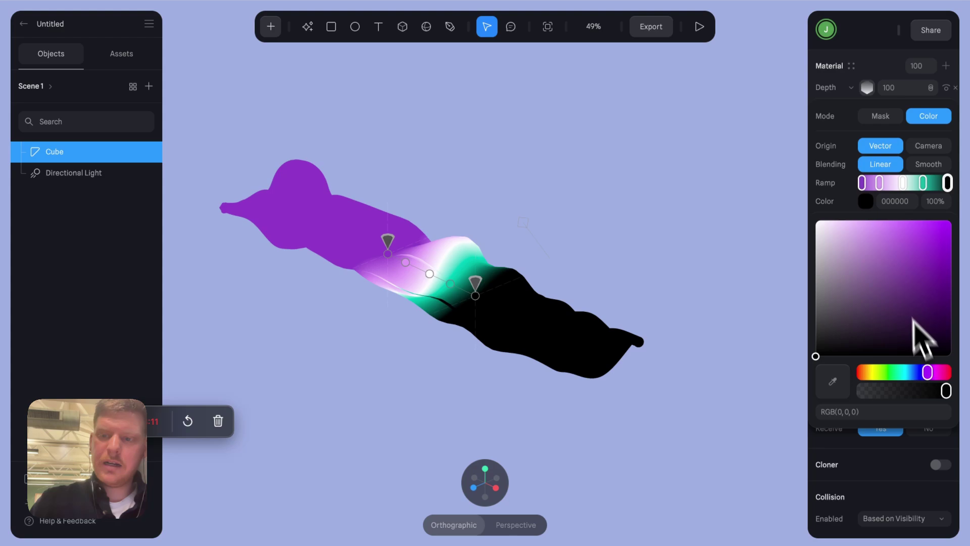
left_click(898, 277)
left_click_drag(923, 373, 911, 373)
left_click_drag(901, 277, 882, 223)
left_click(880, 182)
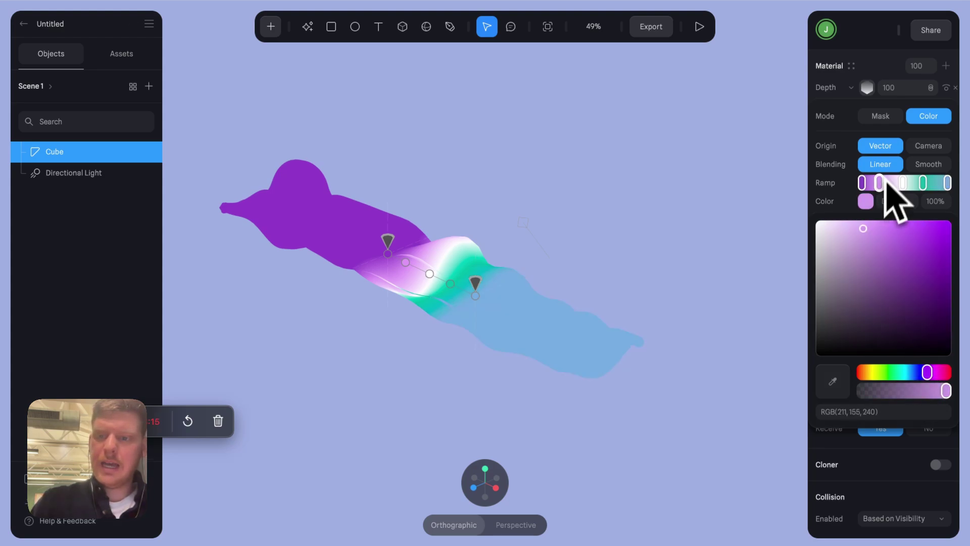
left_click(845, 122)
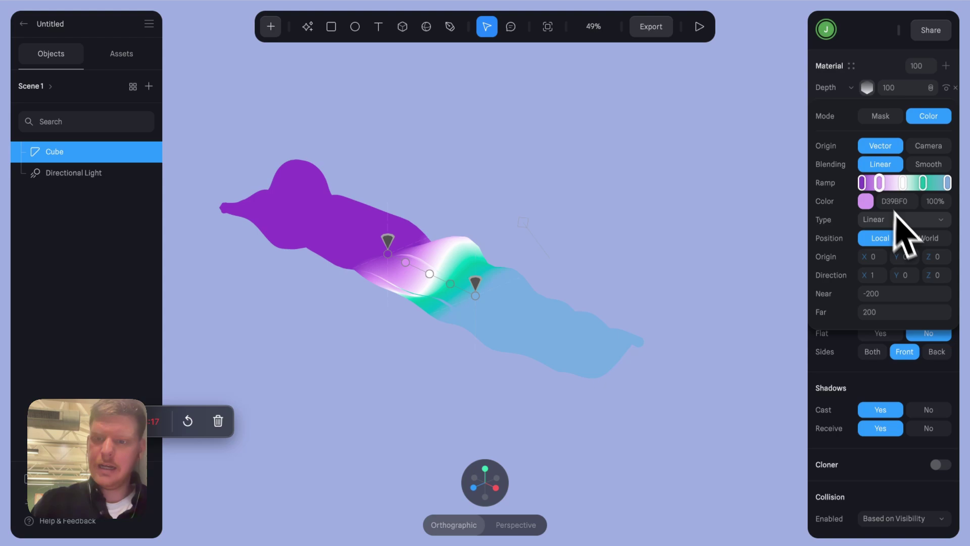
Set the Depth layer's blending mode to Overlay so its colors mix with the layers below.
scroll(839, 177, "up", 3)
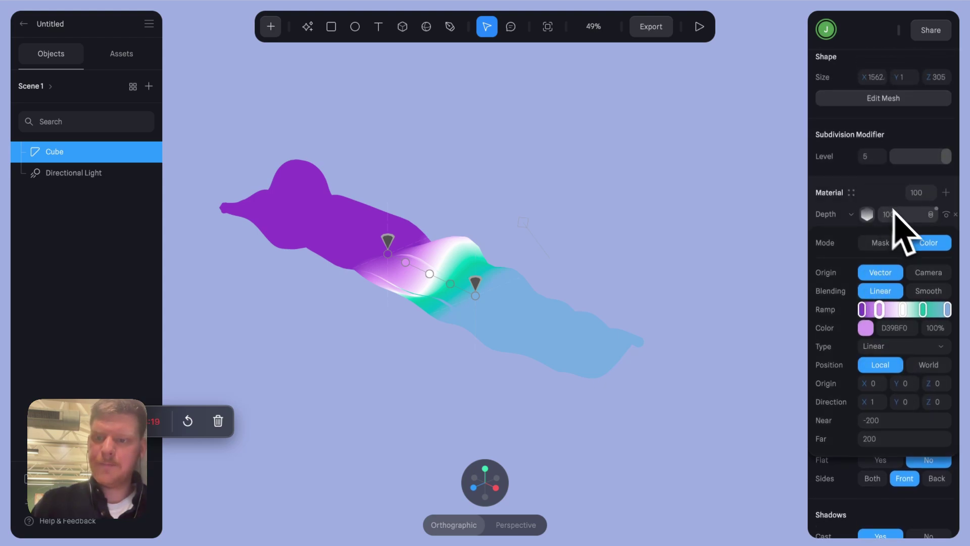
left_click(930, 221)
left_click(938, 255)
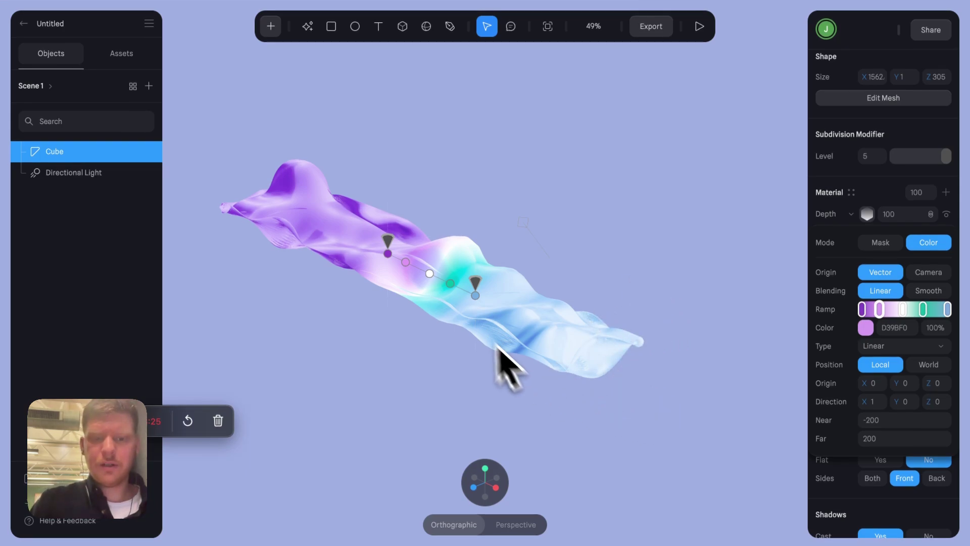
In front view, stretch the Depth gradient along the ribbon's whole length, with Near about -863 and Far about 770.
left_click(475, 488)
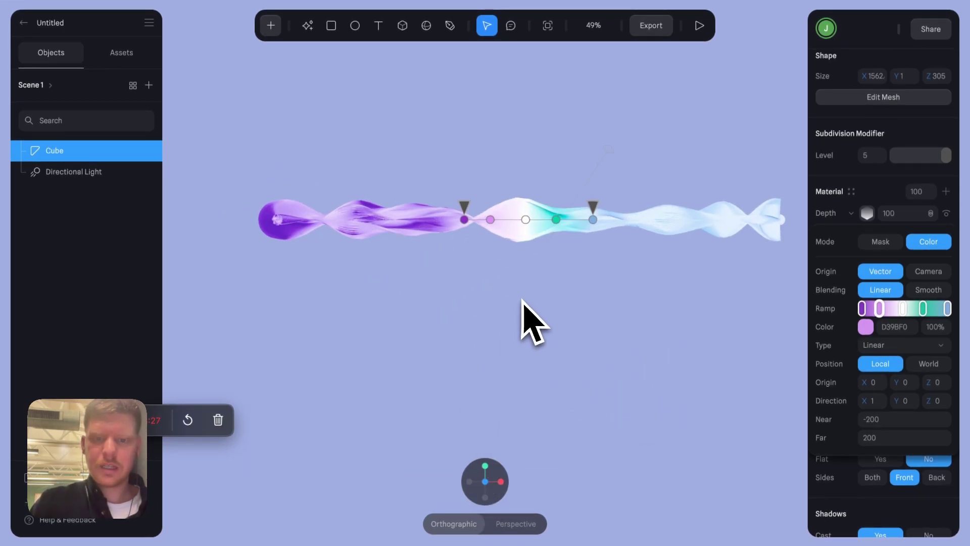
left_click_drag(464, 221, 251, 217)
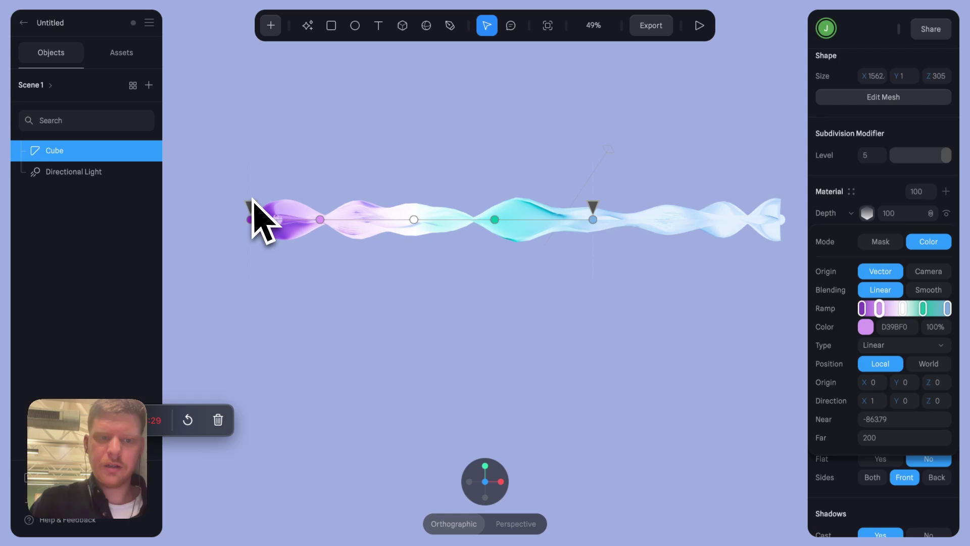
left_click_drag(592, 221, 778, 213)
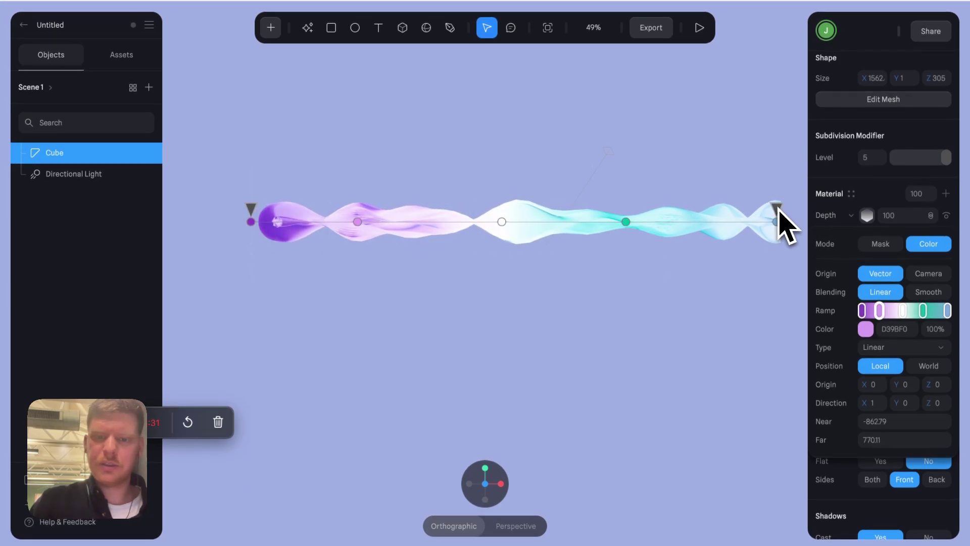
Close the Depth layer's settings and add a Rainbow layer at the top of the ribbon's material.
scroll(900, 225, "up", 5)
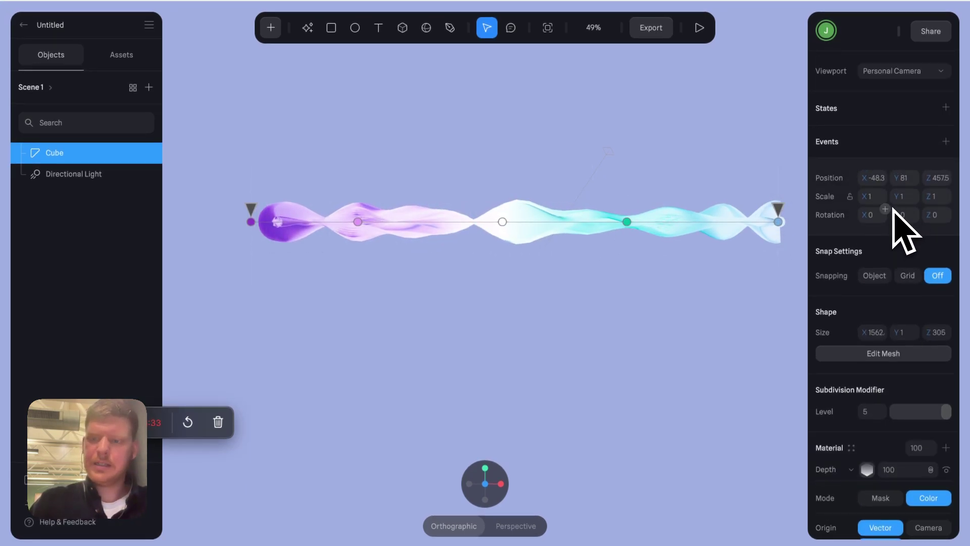
key("Escape")
scroll(874, 275, "down", 4)
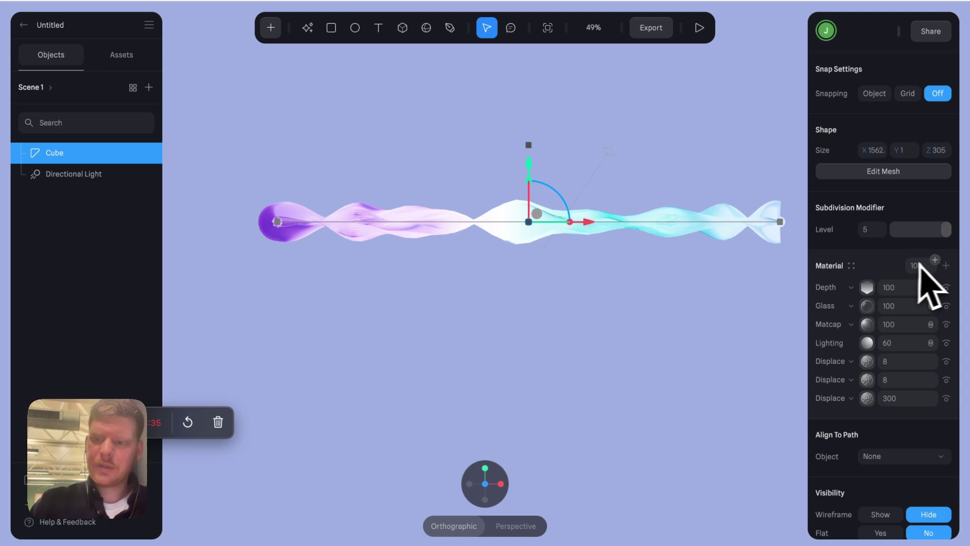
left_click(945, 265)
left_click(862, 289)
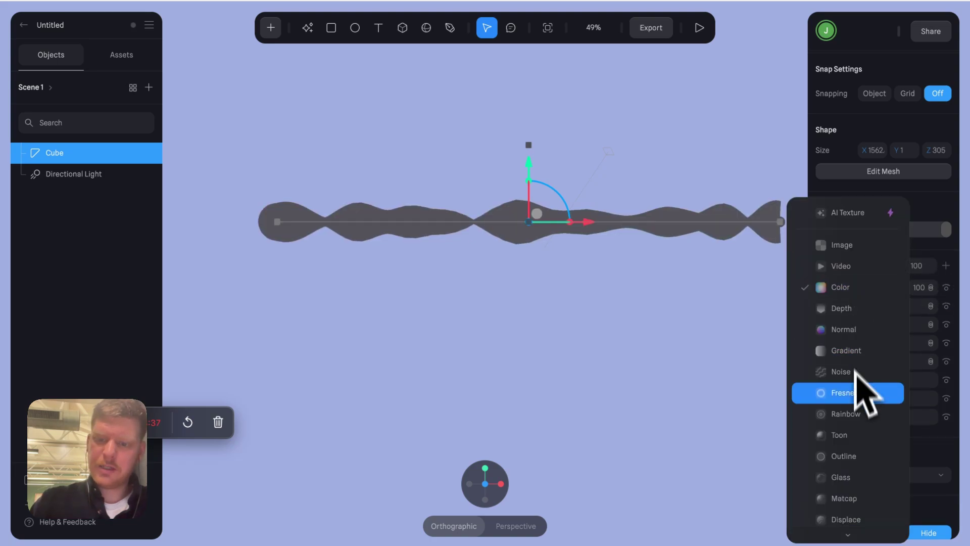
left_click(858, 415)
Set the Rainbow layer's frequency to 4 and raise its noise, then deselect the ribbon.
left_click(868, 288)
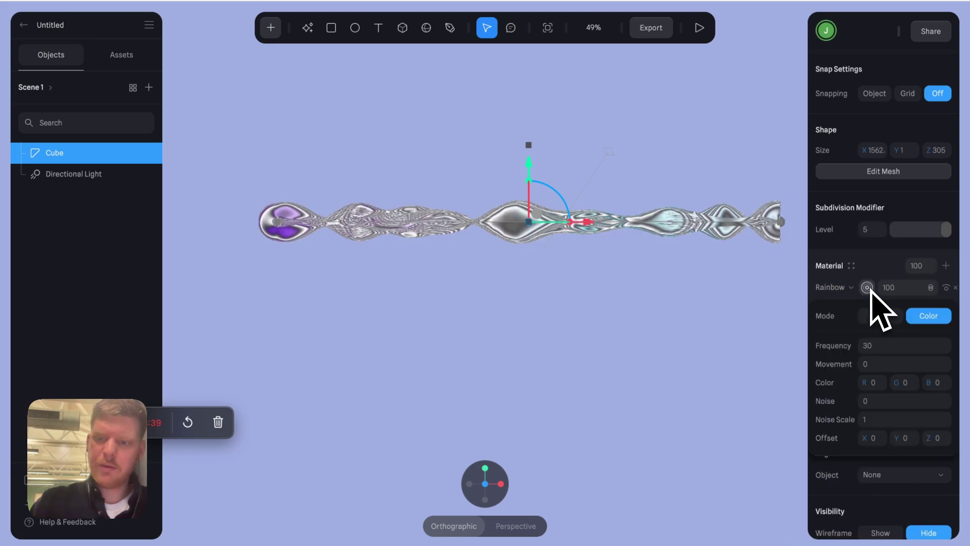
left_click(876, 346)
key("Return")
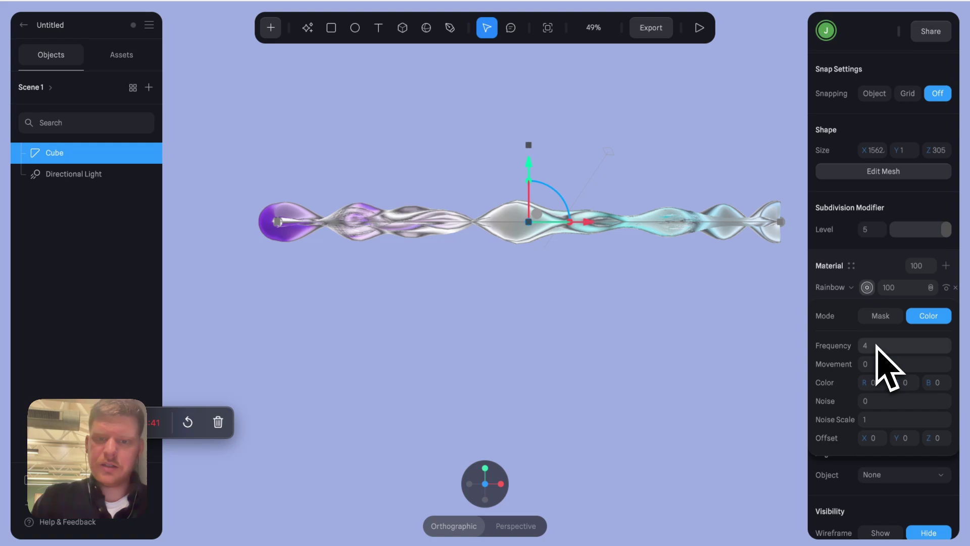
left_click(874, 406)
key("Up")
key("Up")
key("Up")
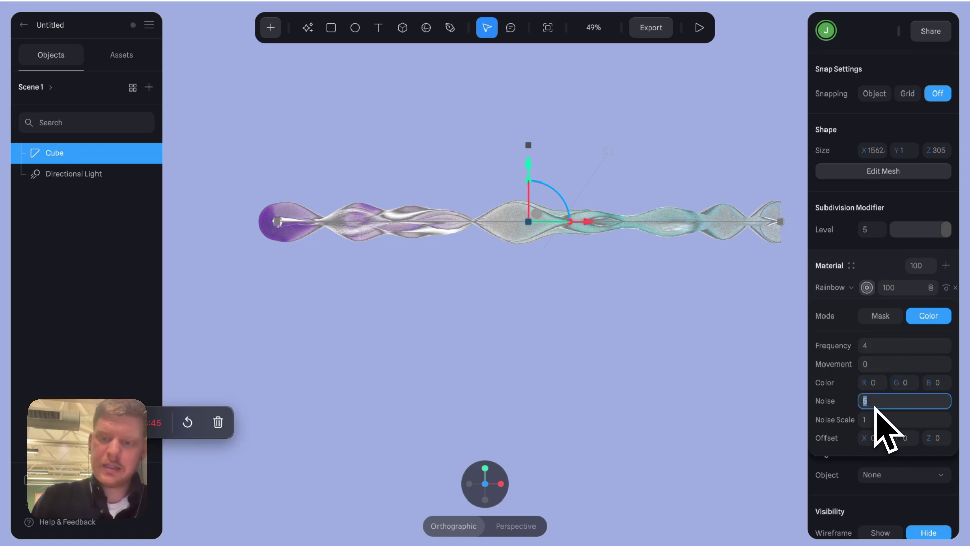
left_click(750, 388)
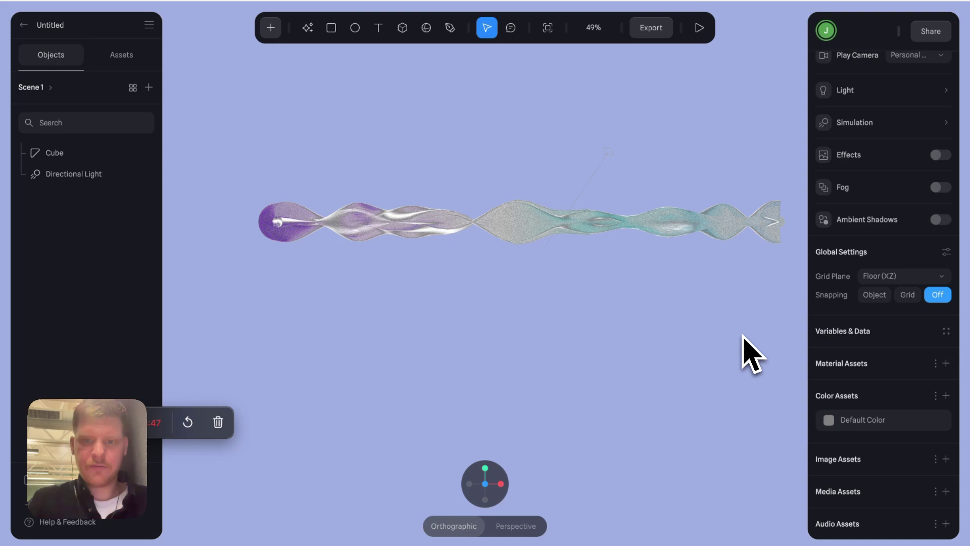
Change the Rainbow layer's blending mode so its effect mixes brightly with the layers below, then deselect the ribbon.
right_click_drag(753, 354, 704, 386)
left_click(674, 364)
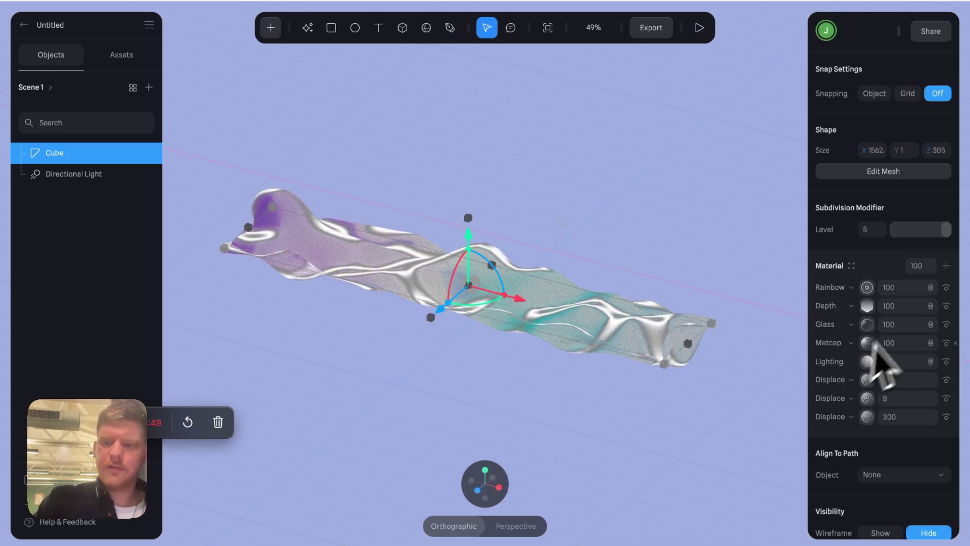
left_click(929, 288)
left_click(934, 333)
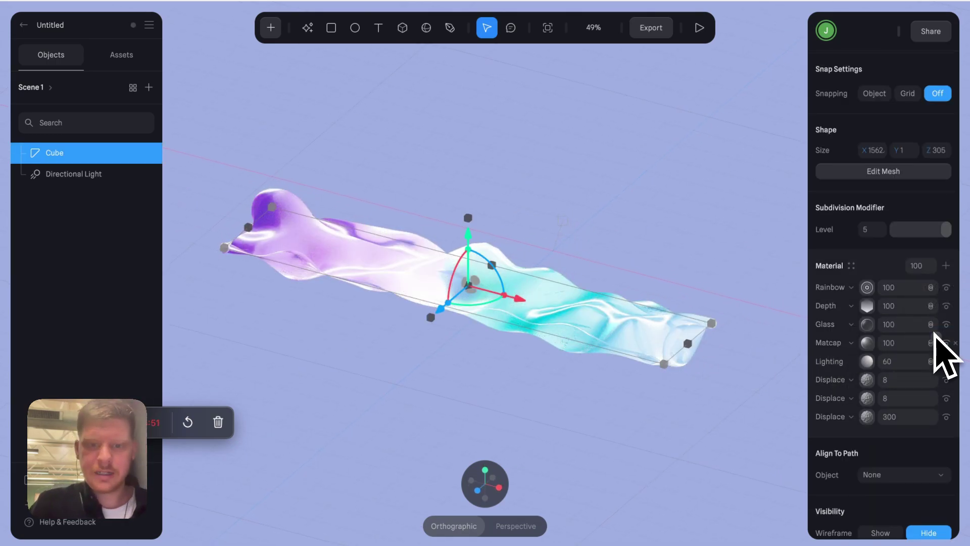
left_click(743, 461)
Add a second state to the ribbon alongside its Base State and compare the two states.
scroll(675, 411, "up", 5)
scroll(674, 412, "up", 5)
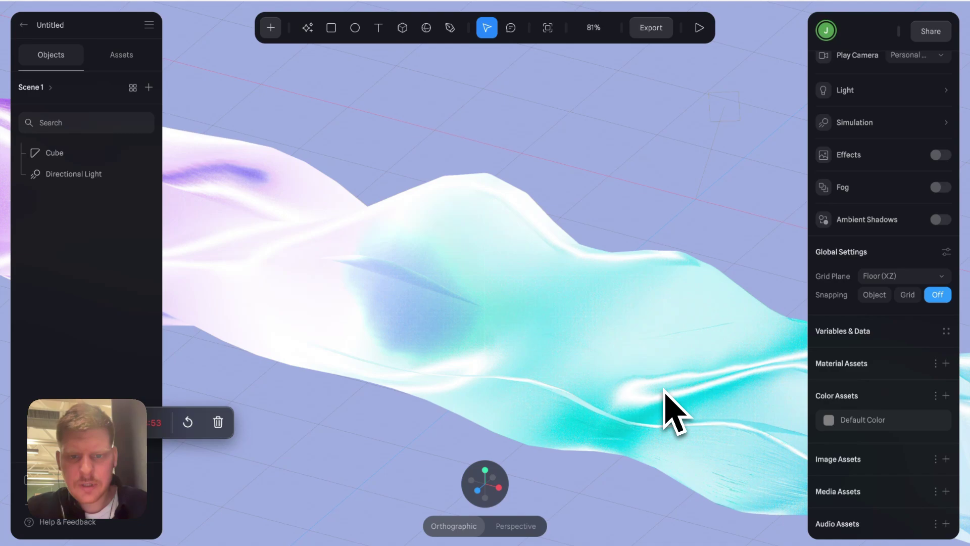
scroll(664, 392, "down", 8)
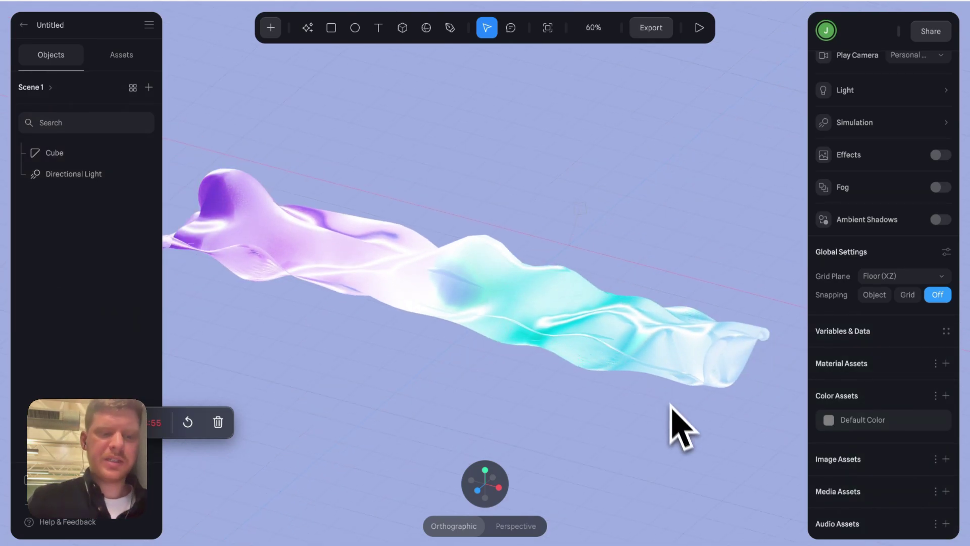
left_click_drag(685, 432, 653, 411)
left_click(604, 364)
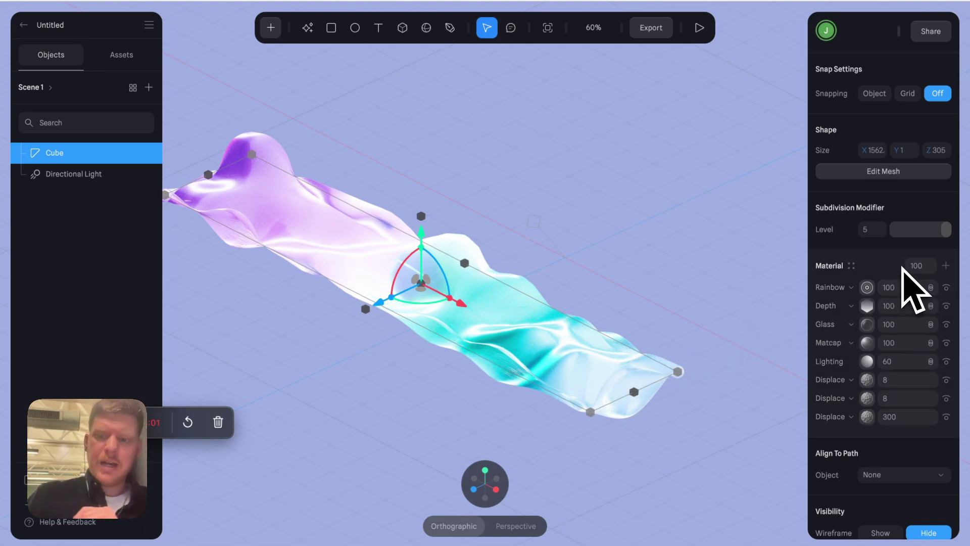
scroll(904, 288, "up", 4)
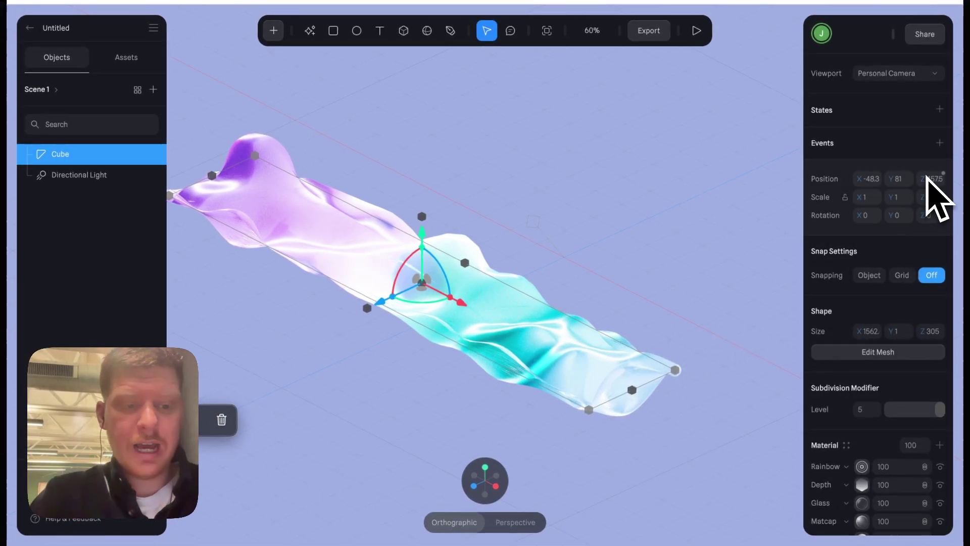
left_click(939, 109)
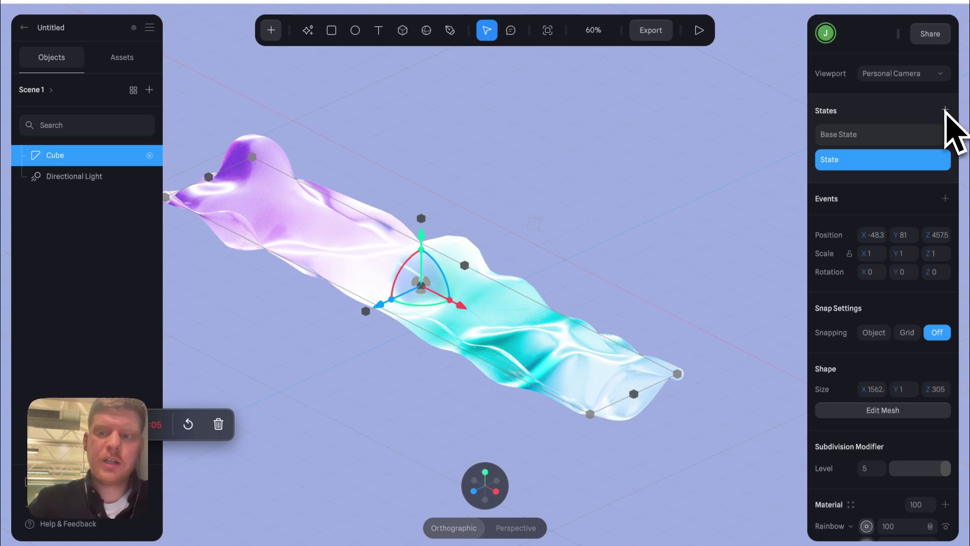
left_click(910, 134)
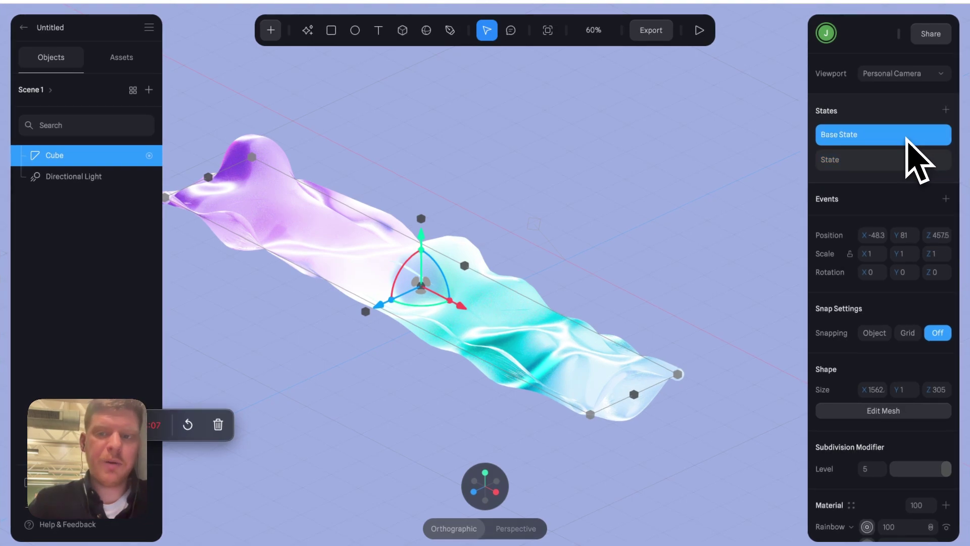
left_click(901, 161)
left_click(903, 134)
scroll(907, 192, "down", 10)
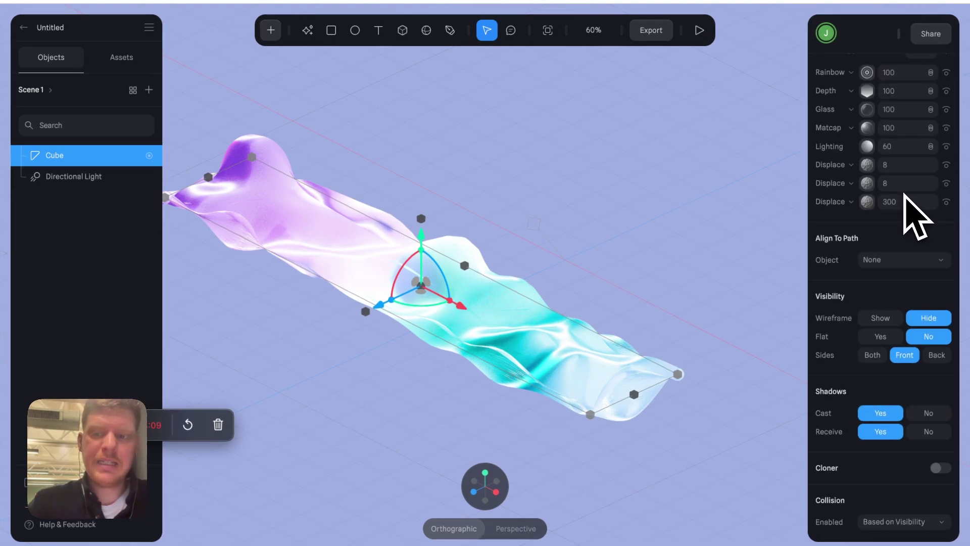
scroll(884, 166, "up", 10)
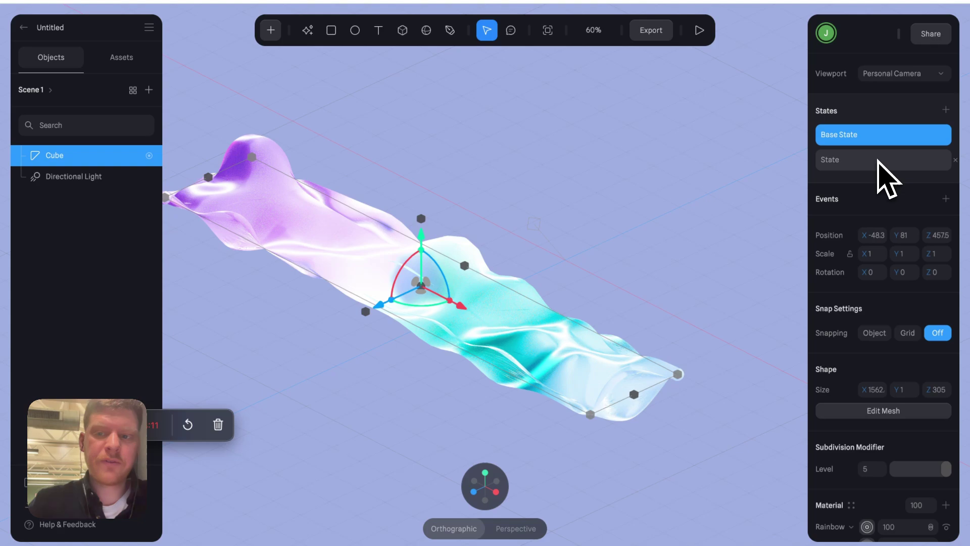
In the ribbon's new State, set the uppermost Displace layer's movement to 20.
left_click(883, 163)
scroll(886, 228, "down", 7)
scroll(896, 308, "down", 2)
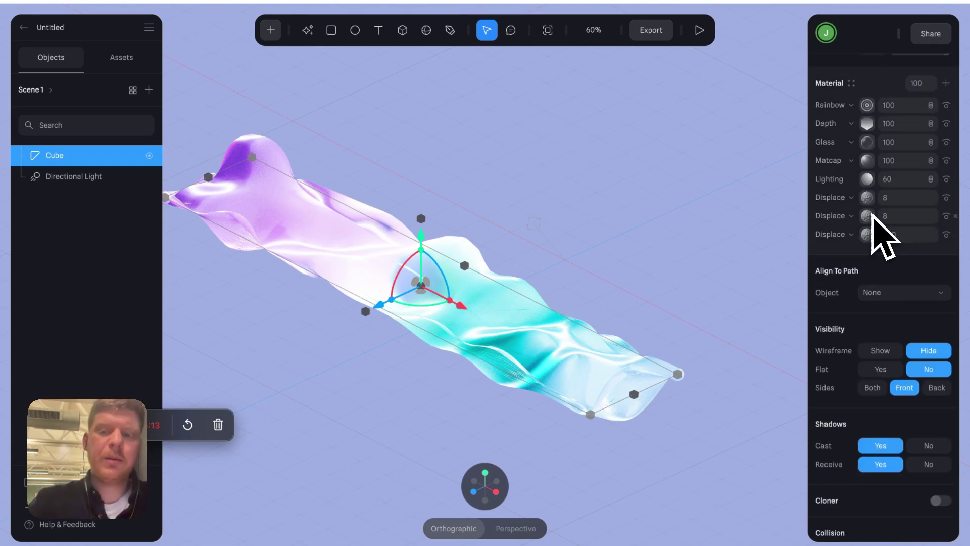
left_click(870, 202)
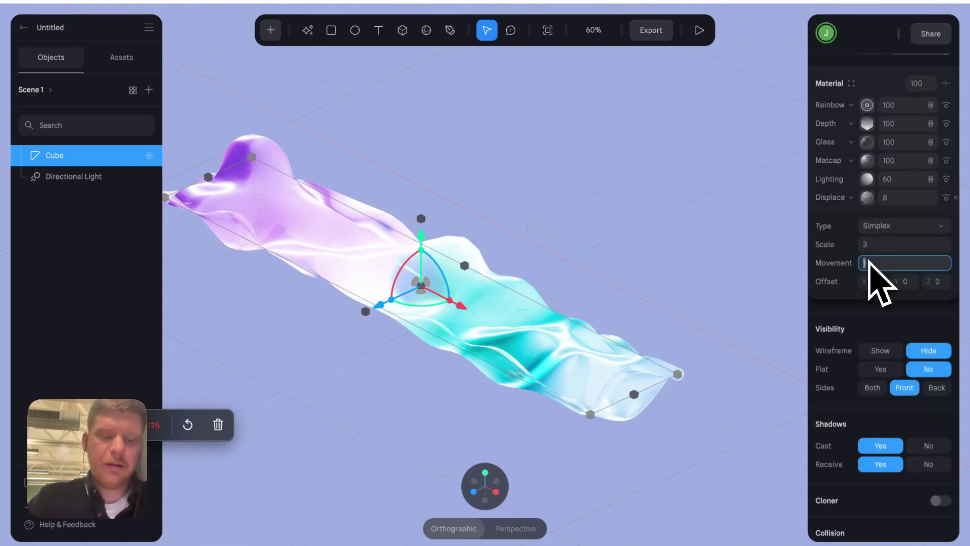
key("Return")
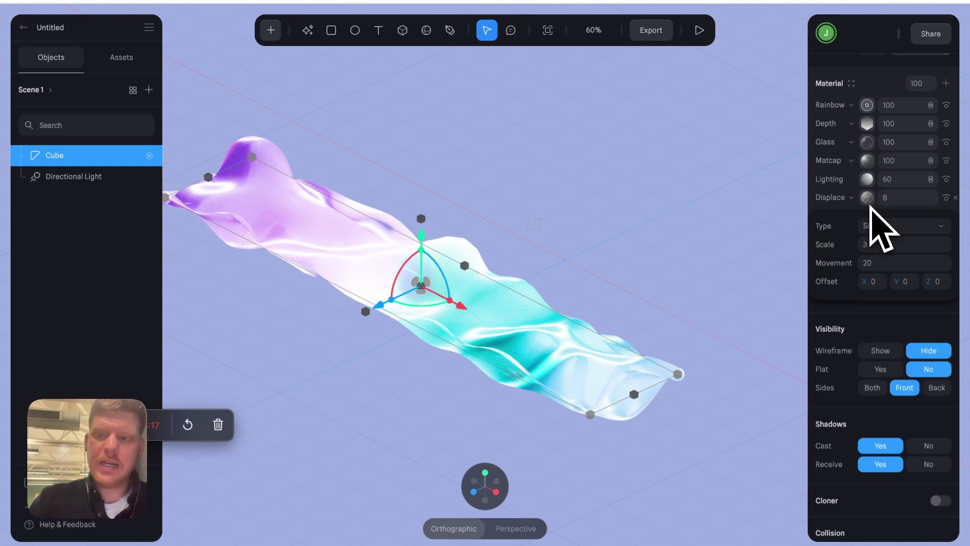
left_click(870, 202)
In the same state, set the movement of the other two Displace layers to 20.
left_click(867, 216)
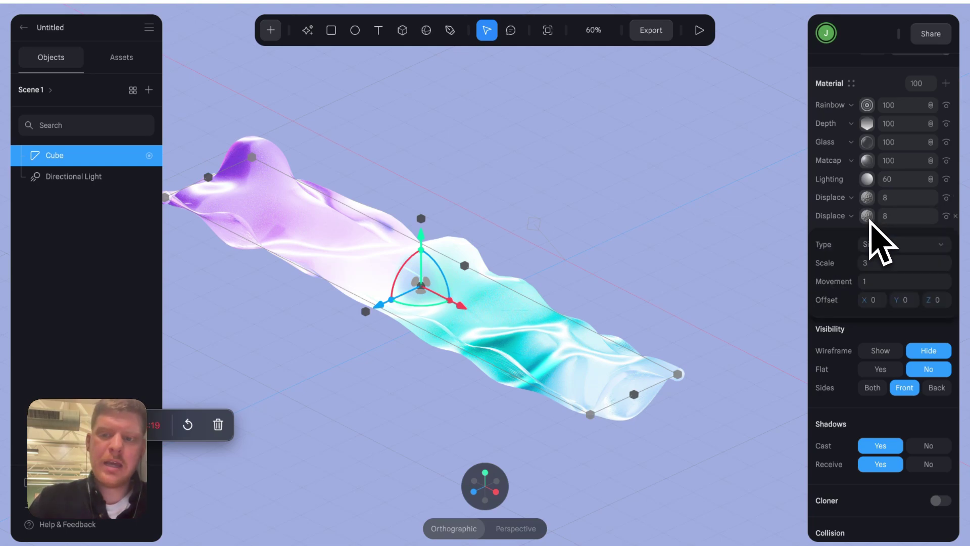
left_click(873, 281)
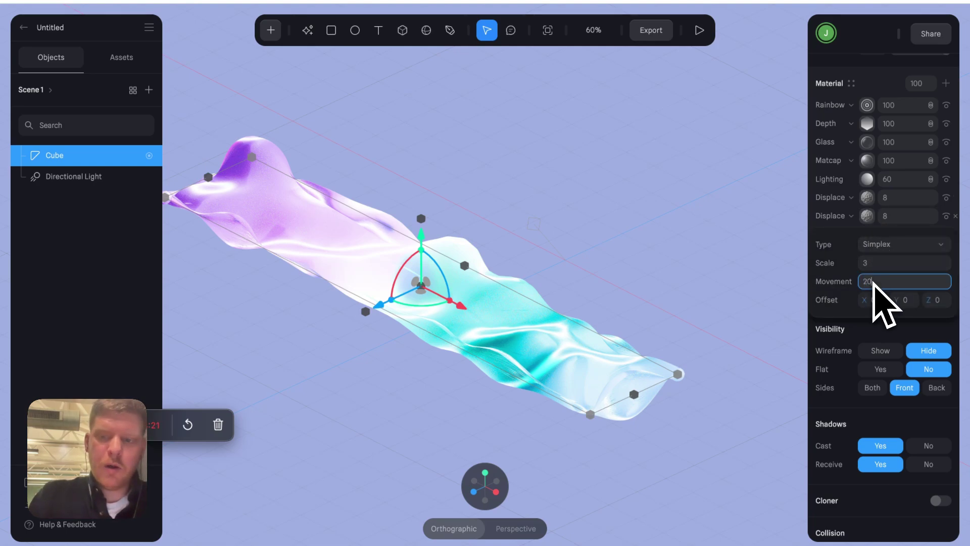
left_click(869, 217)
left_click(867, 234)
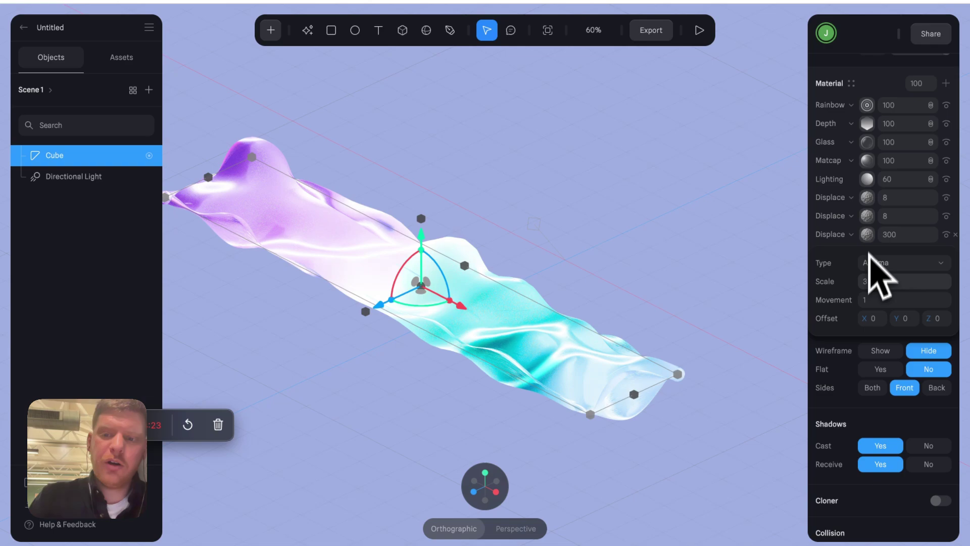
left_click(869, 299)
type("20")
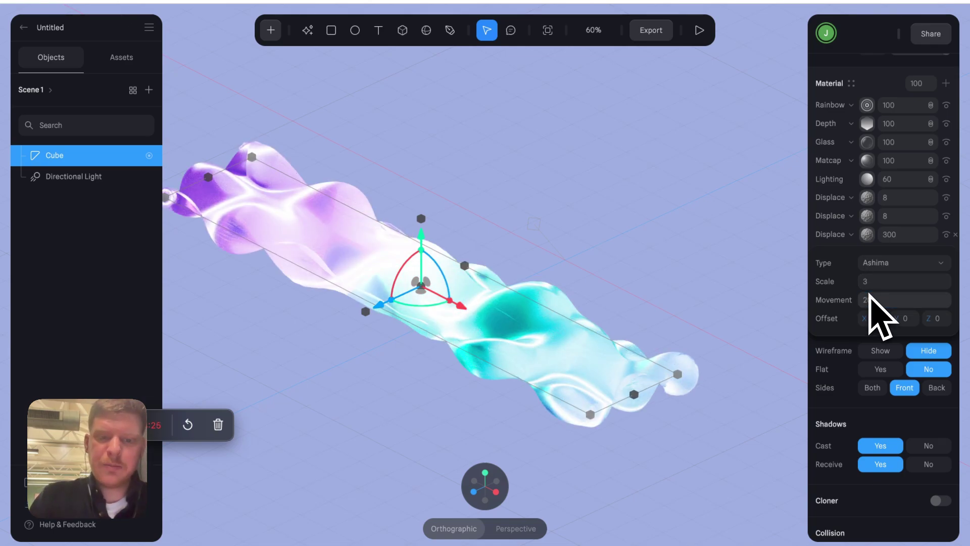
key("Return")
Add a Start event with a Transition action that takes the Cube from Base State to State, with duration 10.
scroll(892, 232, "up", 10)
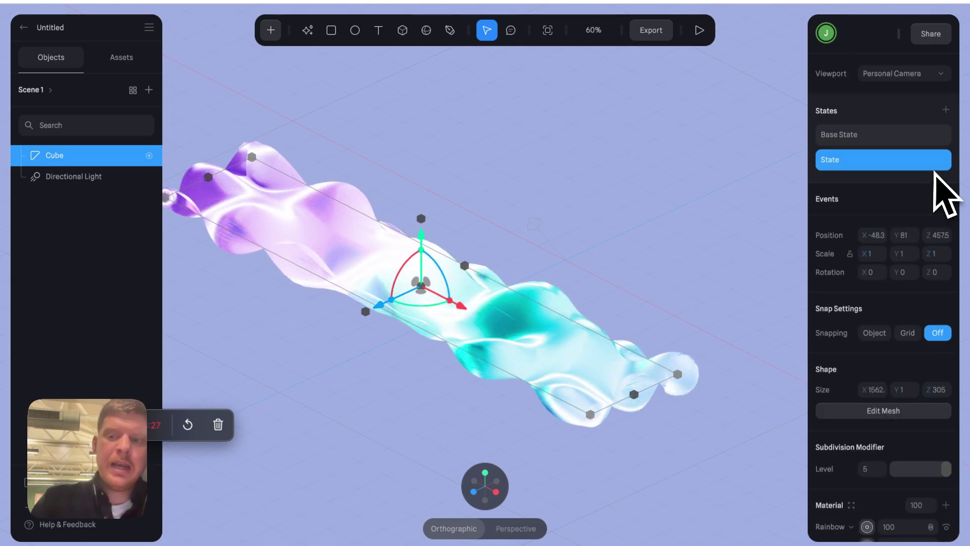
left_click(945, 199)
left_click(718, 194)
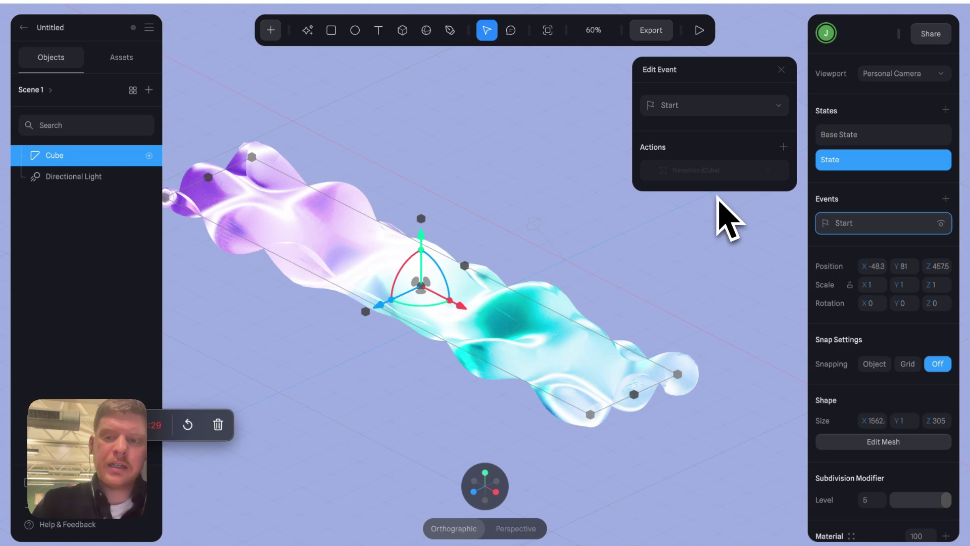
left_click(707, 171)
left_click(711, 248)
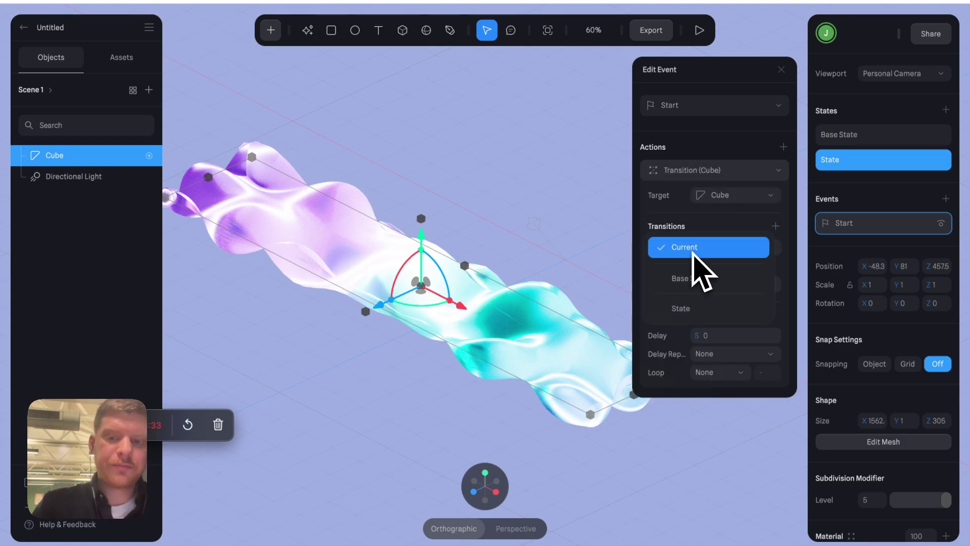
left_click(702, 279)
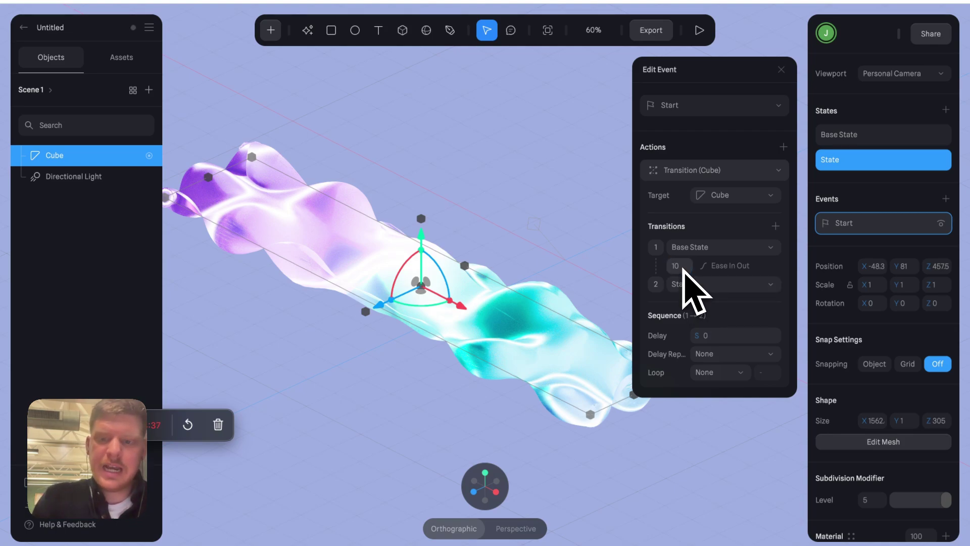
Set the easing of the Base State to State transition to Linear.
left_click(707, 266)
left_click(720, 267)
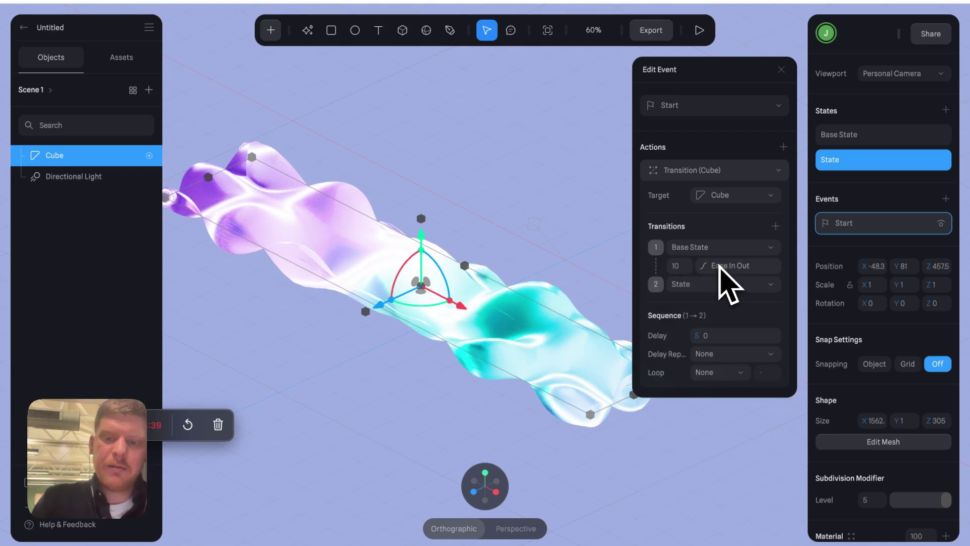
left_click(720, 267)
left_click(728, 310)
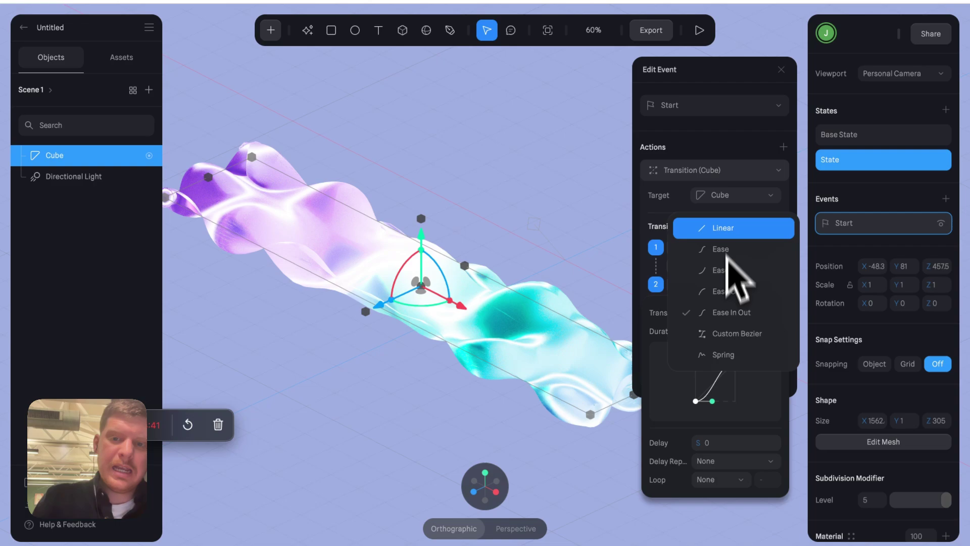
left_click(727, 230)
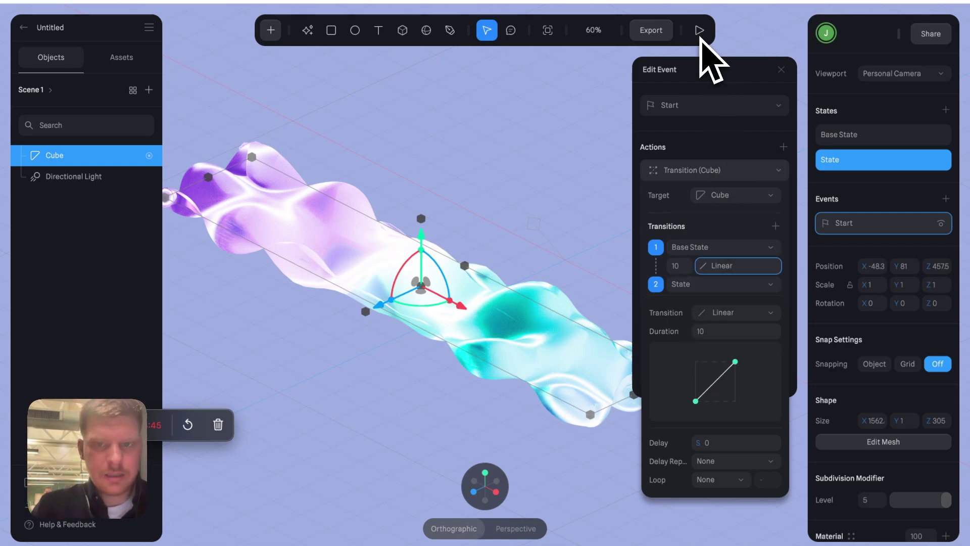
Play the scene to examine the ribbon's start animation, then exit the preview.
left_click(699, 31)
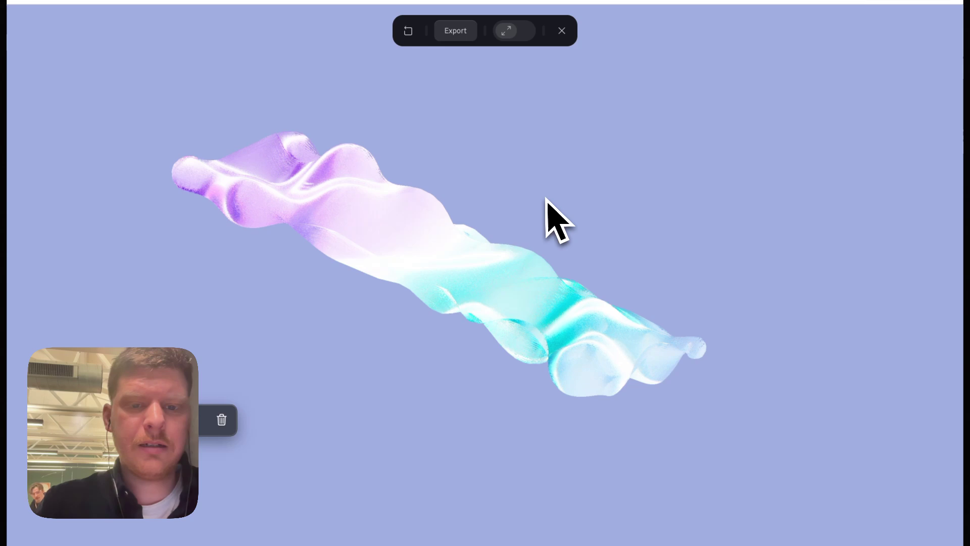
scroll(545, 202, "up", 5)
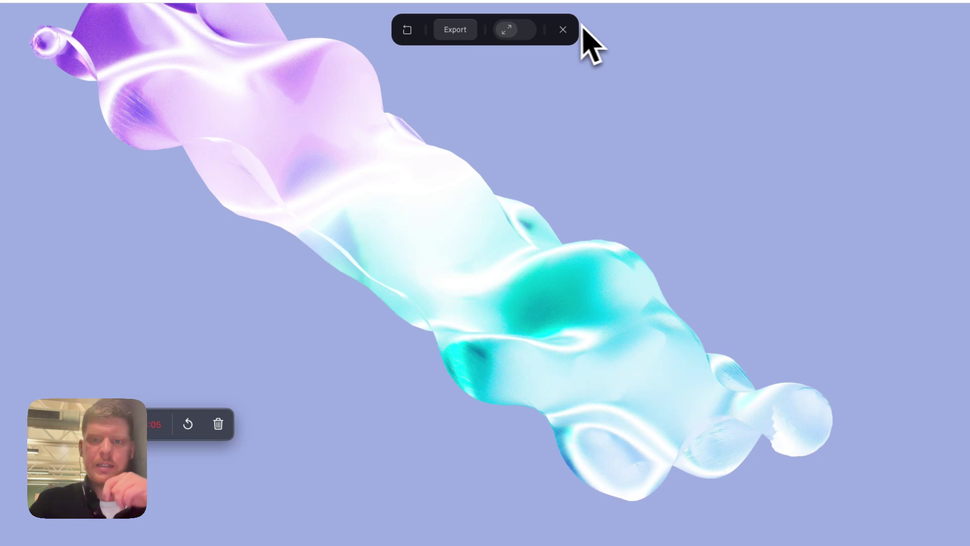
left_click(562, 31)
Set the blur of the Cube's Glass layer to 5 and deselect the Cube.
scroll(863, 258, "down", 6)
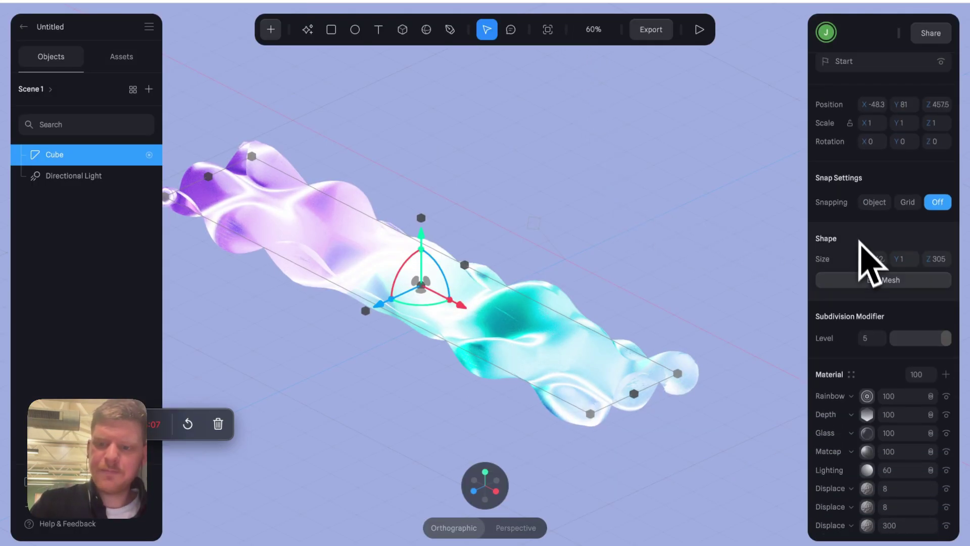
left_click(869, 298)
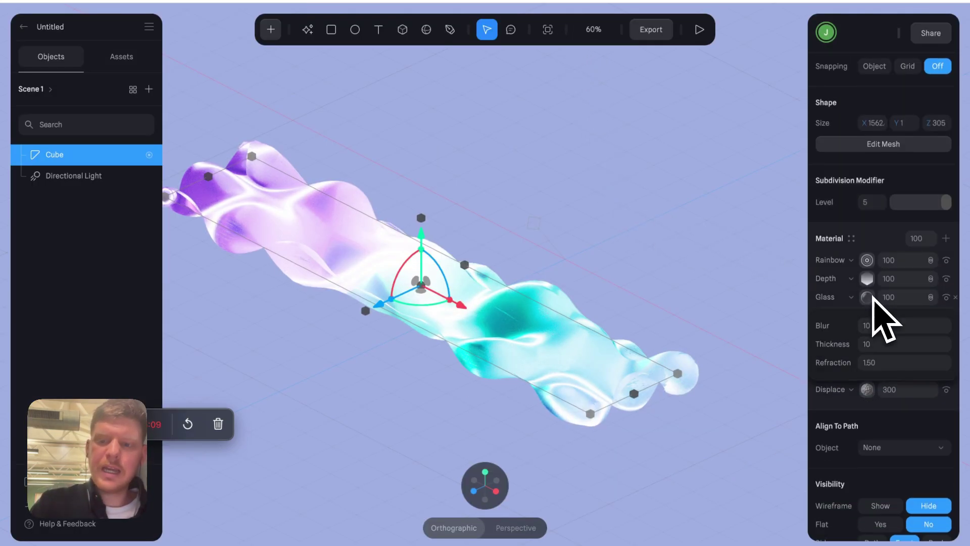
left_click(874, 326)
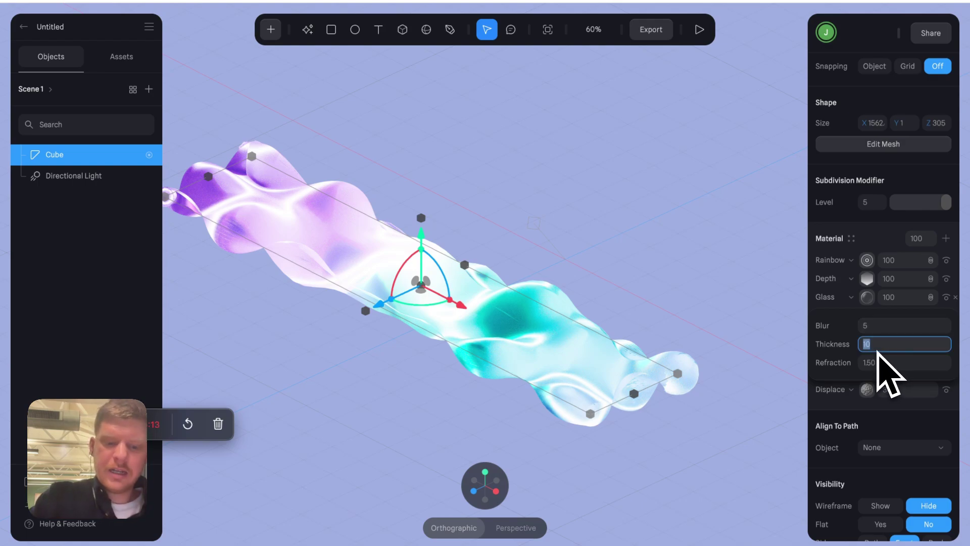
left_click(639, 237)
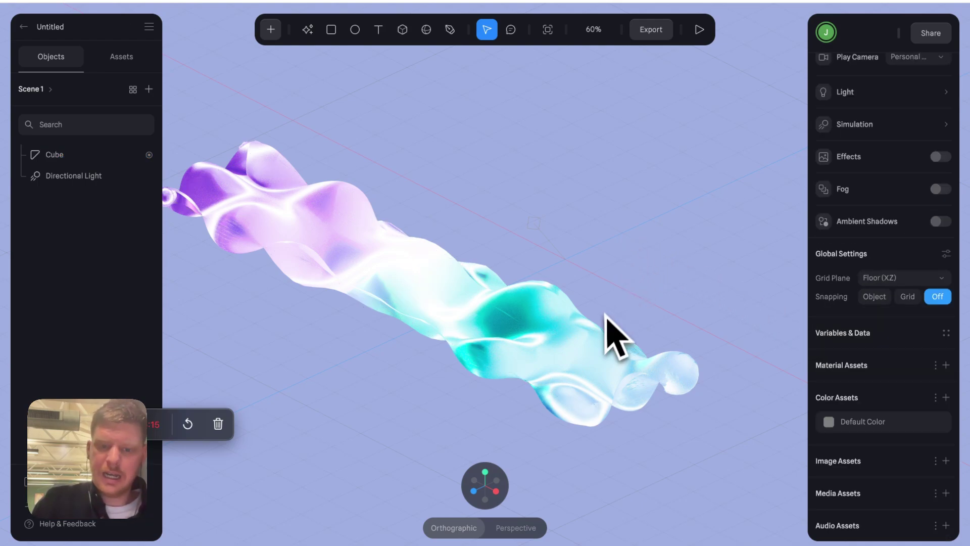
Open the noise setting of the Cube's Rainbow layer, and close the layer settings.
left_click(616, 370)
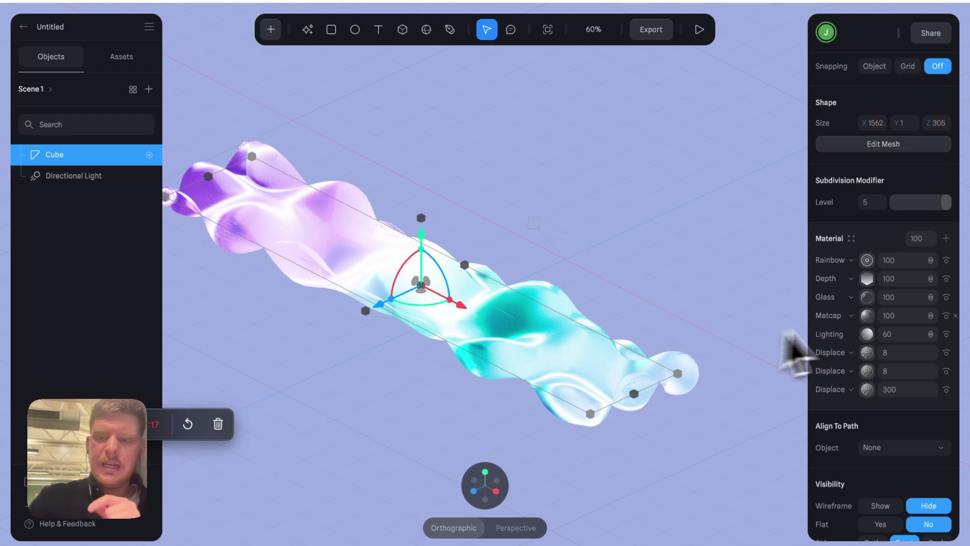
left_click(867, 260)
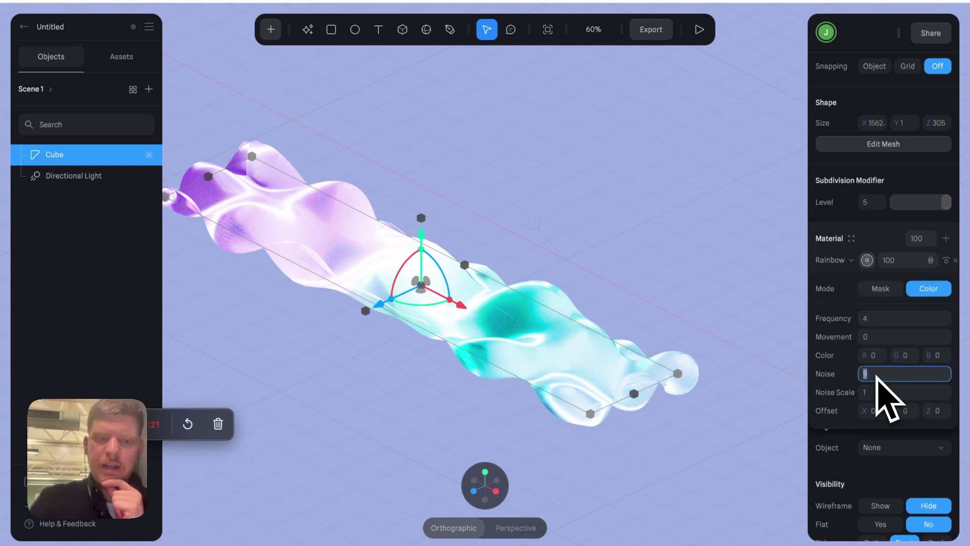
left_click(663, 305)
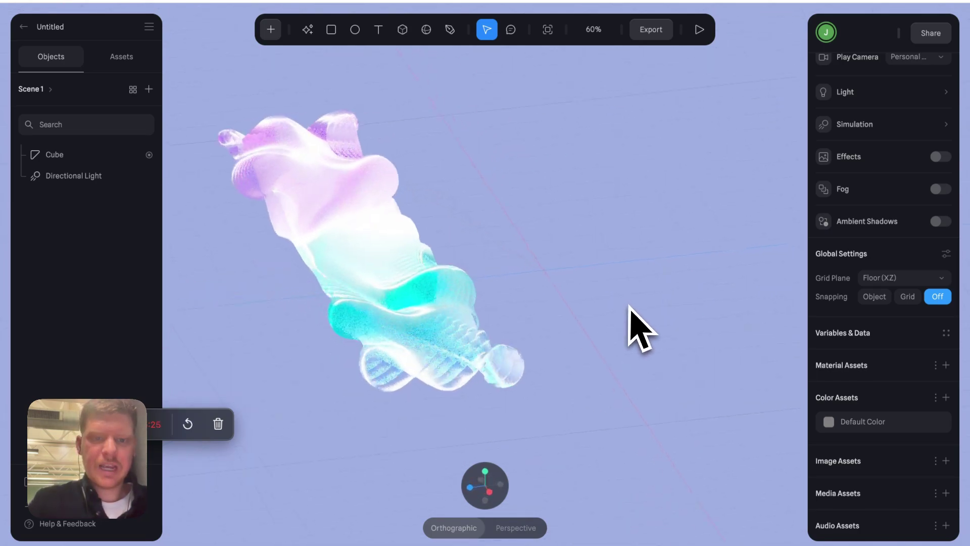
Play the scene to examine the glass ribbon's animation, and exit the preview.
left_click(699, 30)
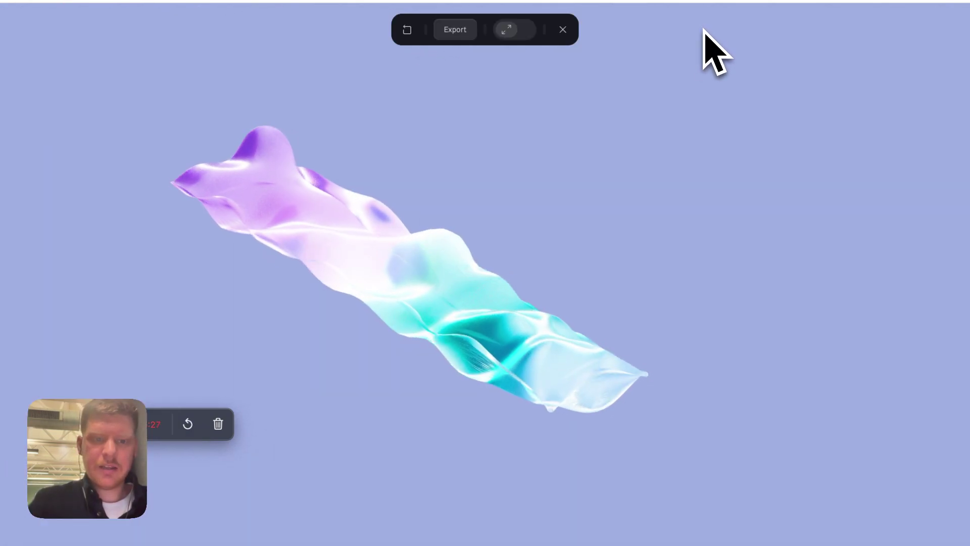
left_click(562, 29)
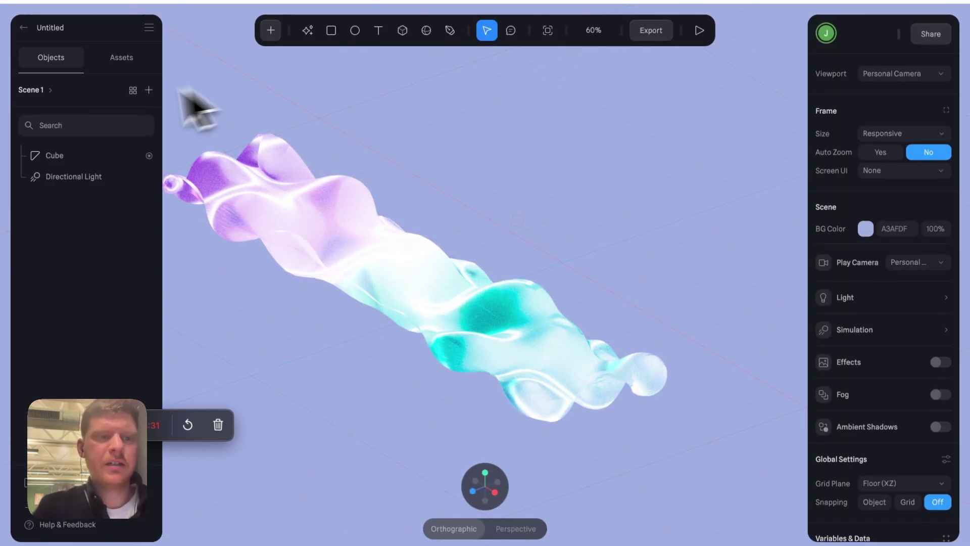
Change the scene's background color to dark navy 161B30 and preview the ribbon's animation against it.
left_click(866, 229)
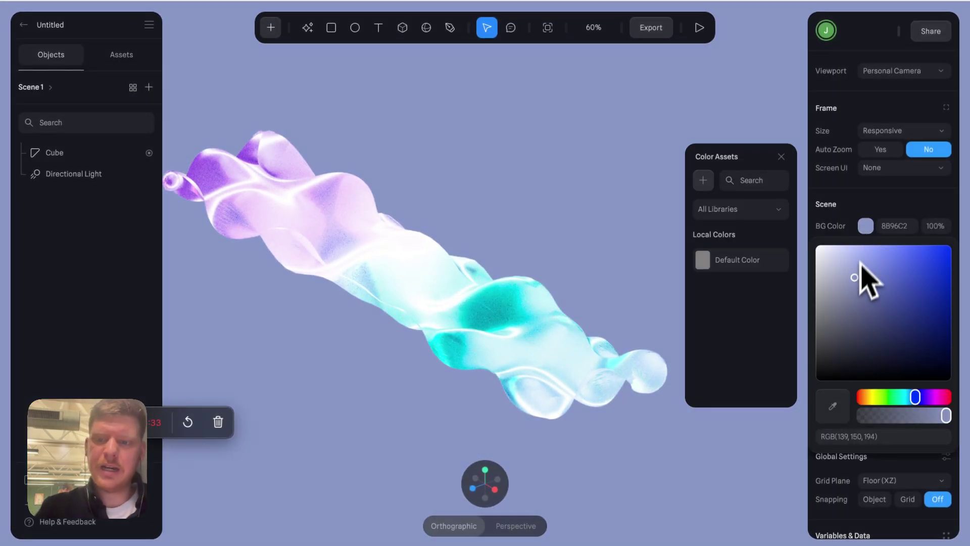
left_click_drag(862, 277, 888, 358)
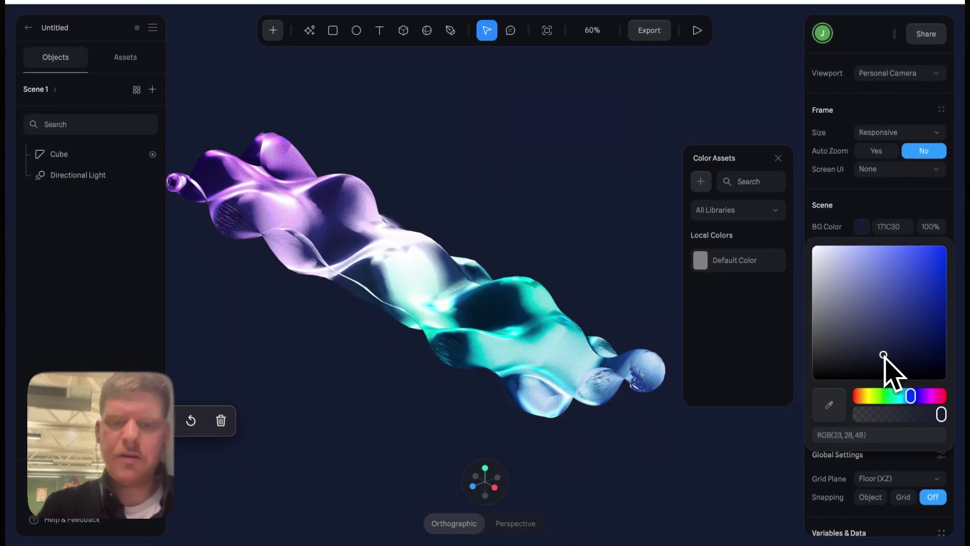
left_click(741, 316)
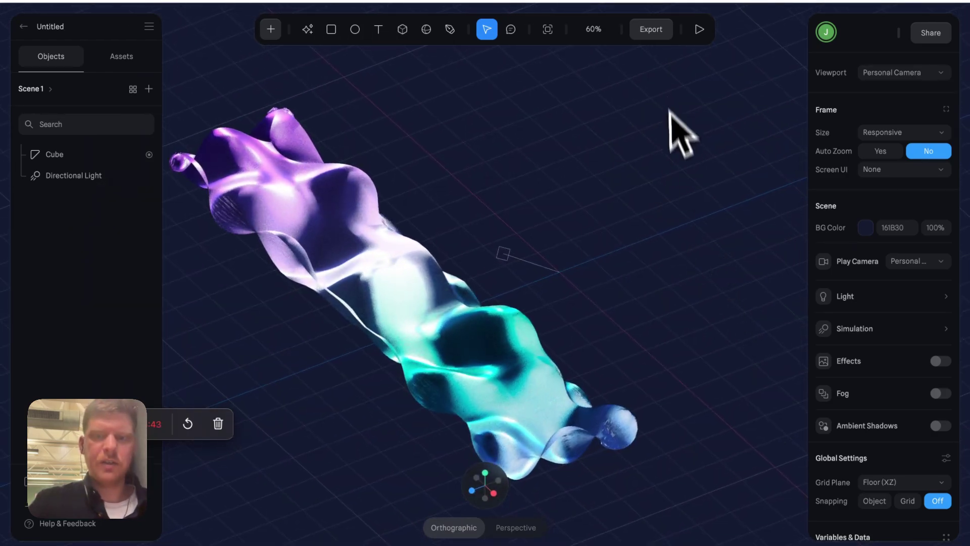
left_click(700, 30)
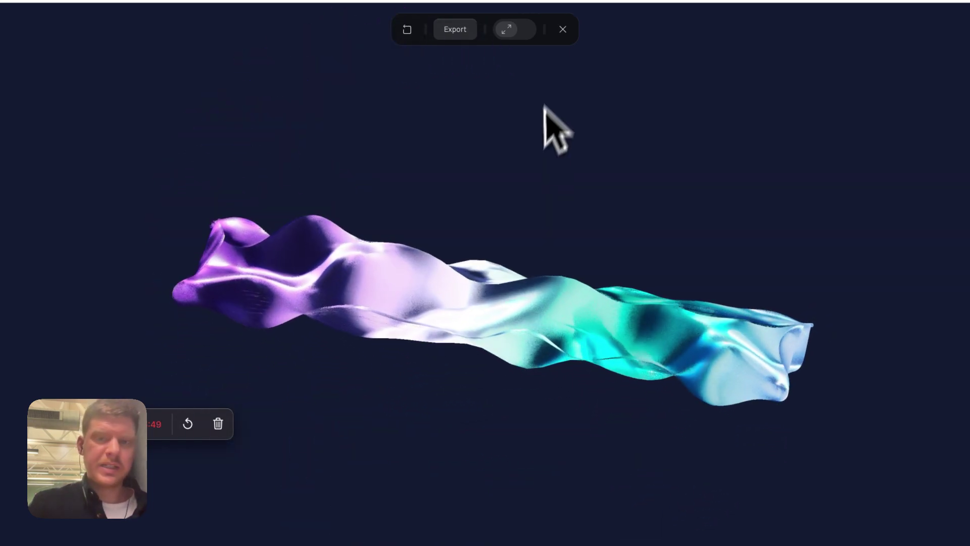
left_click(562, 29)
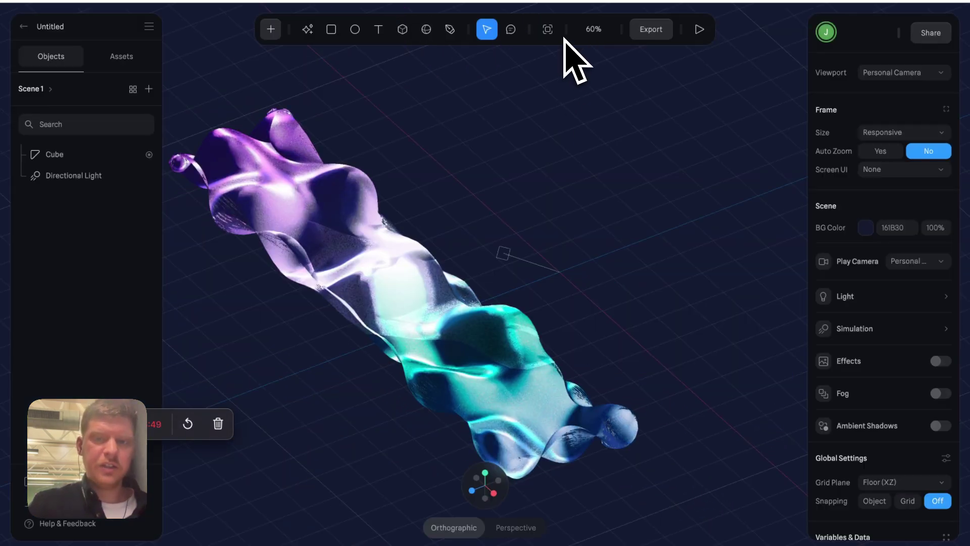
Leave the ribbon file for the Beauty Product Jars - Copy file and delete the separate ribbon Cube 2 below the jars.
left_click(24, 28)
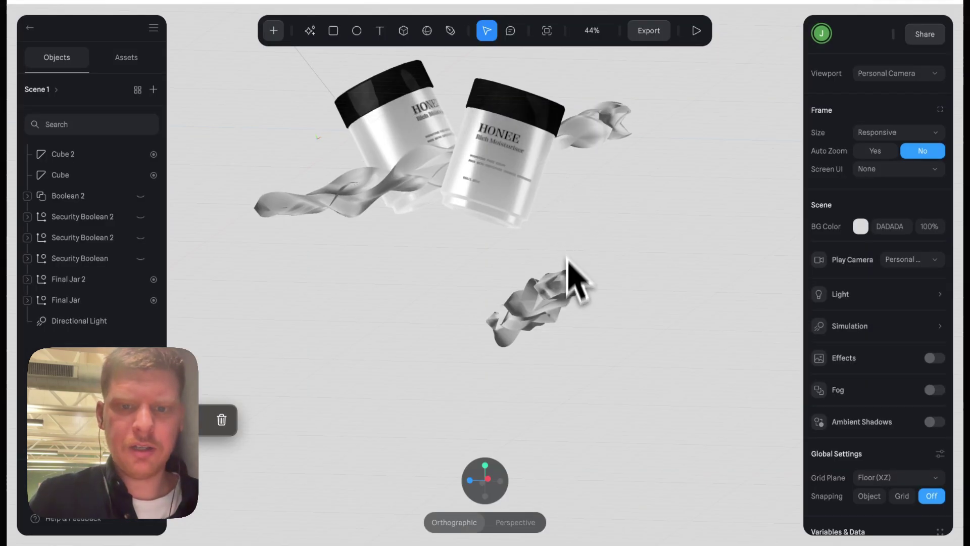
left_click(559, 310)
key("Delete")
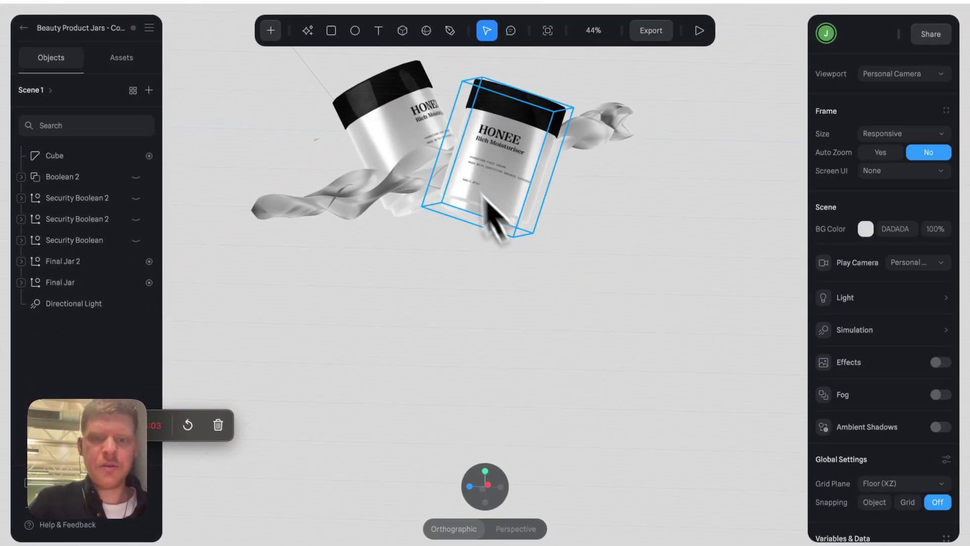
Play the jars scene to examine how the ribbon animates around the two jars, and exit the preview.
scroll(444, 162, "up", 5)
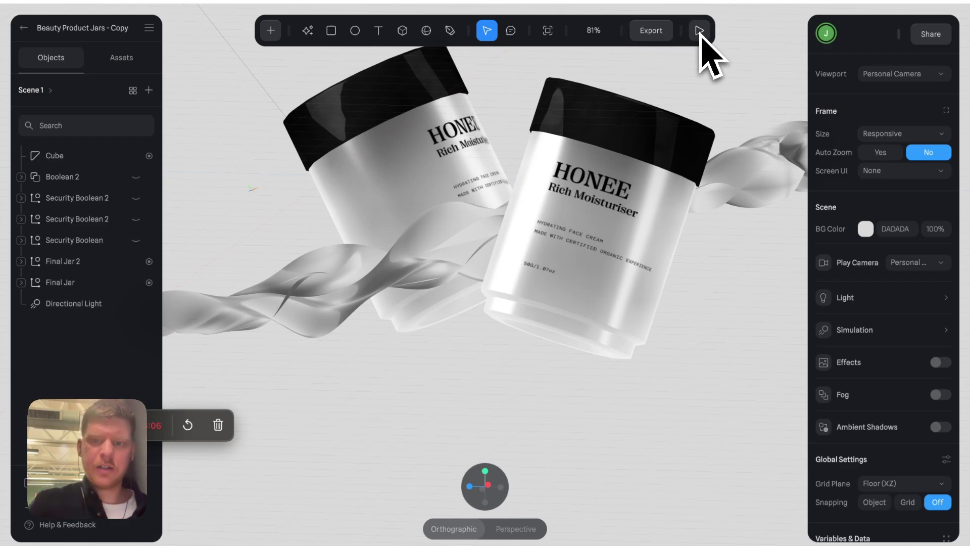
left_click(699, 31)
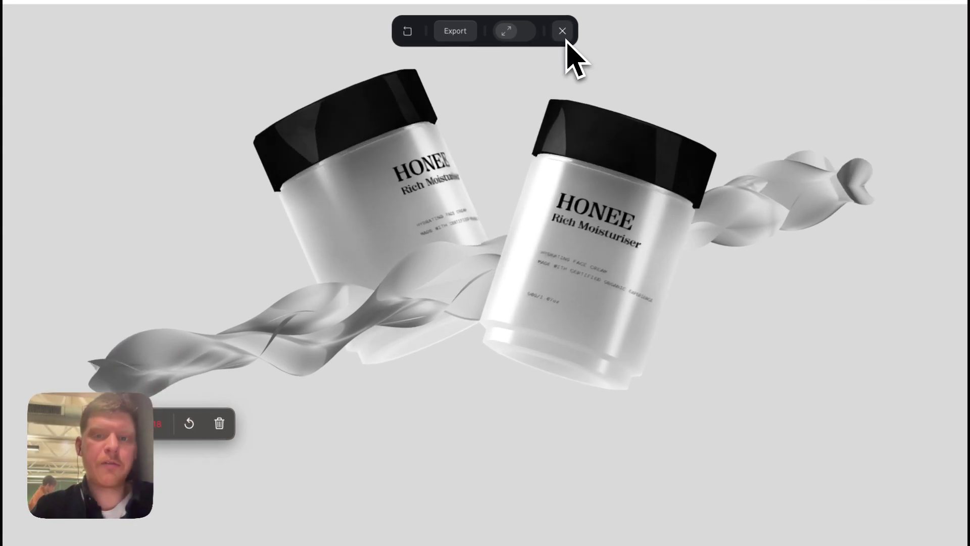
key("Escape")
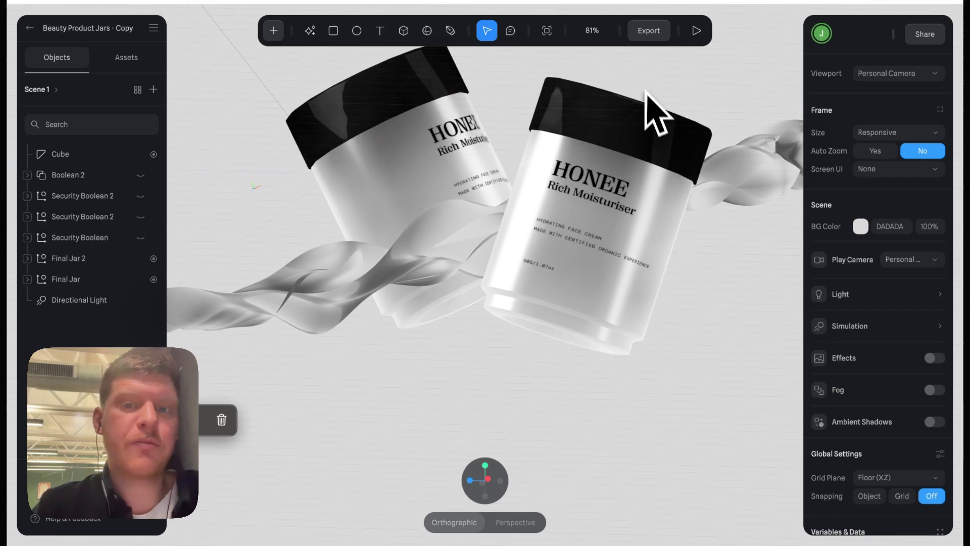
left_click(662, 162)
key("Escape")
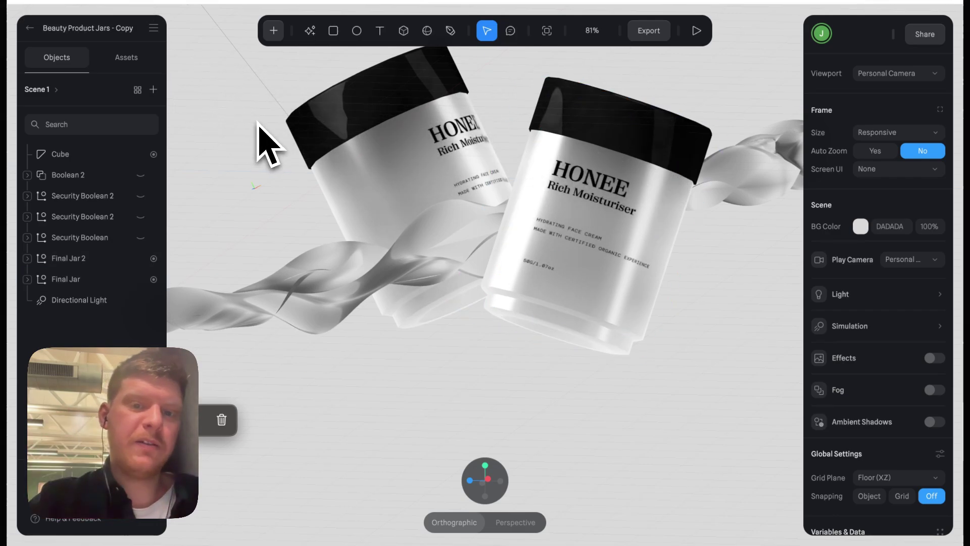